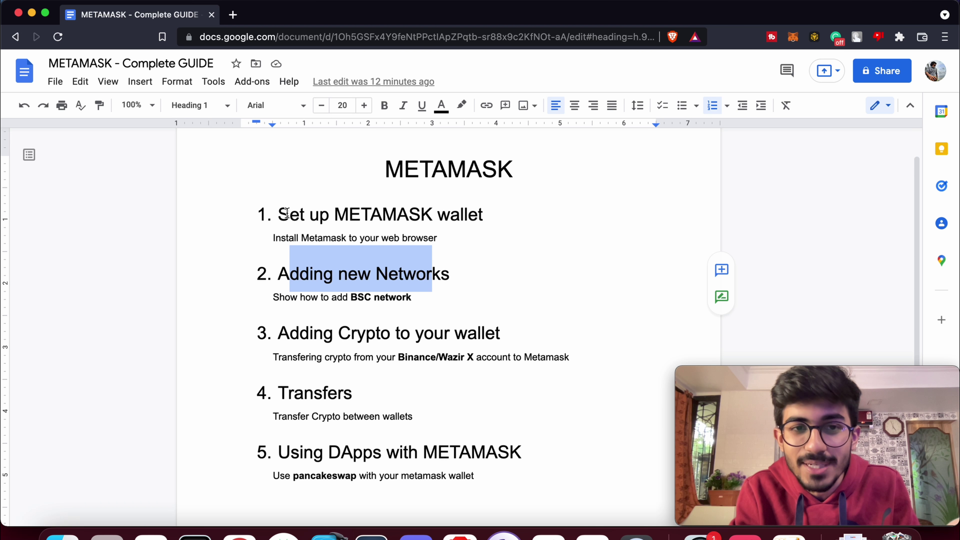
- Highlight the guide's headings: Set up METAMASK wallet, Adding new Networks, Adding Crypto, Transfers, Using DApps
{"action": "left_click_drag", "start_coordinate": [287, 214], "coordinate": [461, 211]}
{"action": "left_click", "coordinate": [461, 211]}
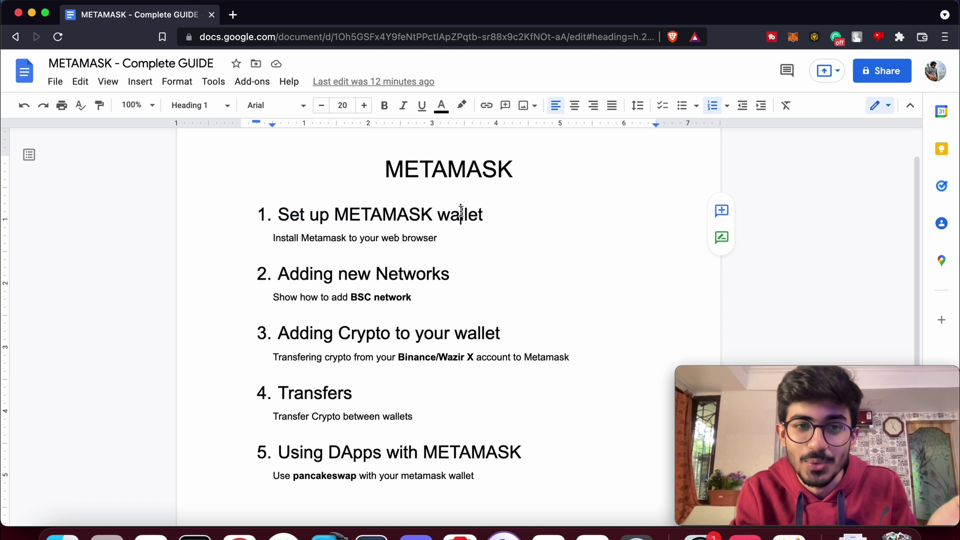
{"action": "left_click_drag", "start_coordinate": [288, 274], "coordinate": [450, 273]}
{"action": "double_click", "coordinate": [327, 298]}
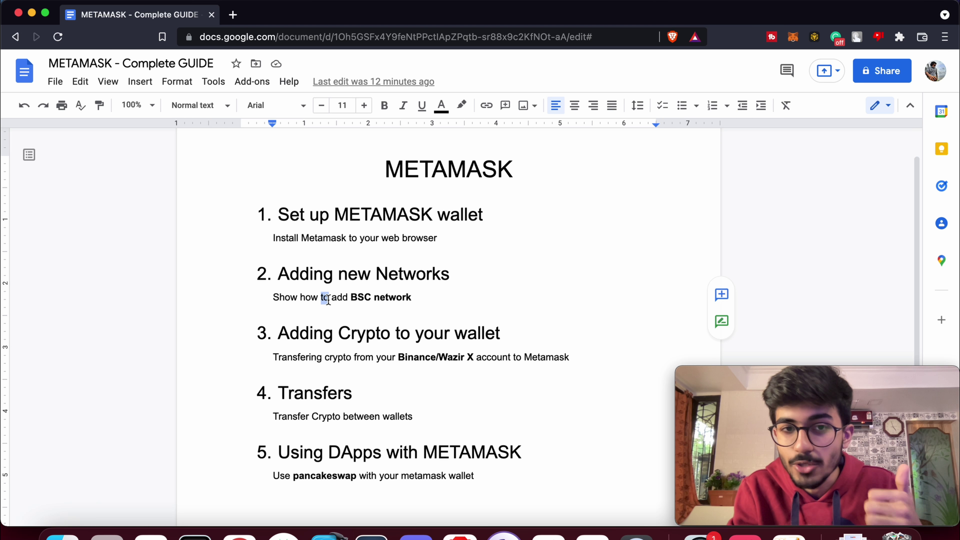
{"action": "double_click", "coordinate": [359, 298]}
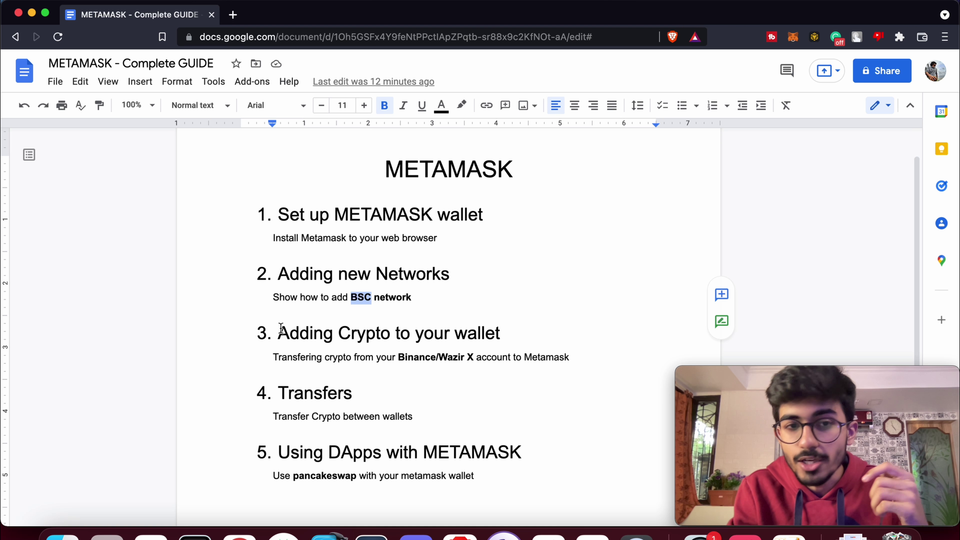
{"action": "left_click_drag", "start_coordinate": [280, 330], "coordinate": [467, 330]}
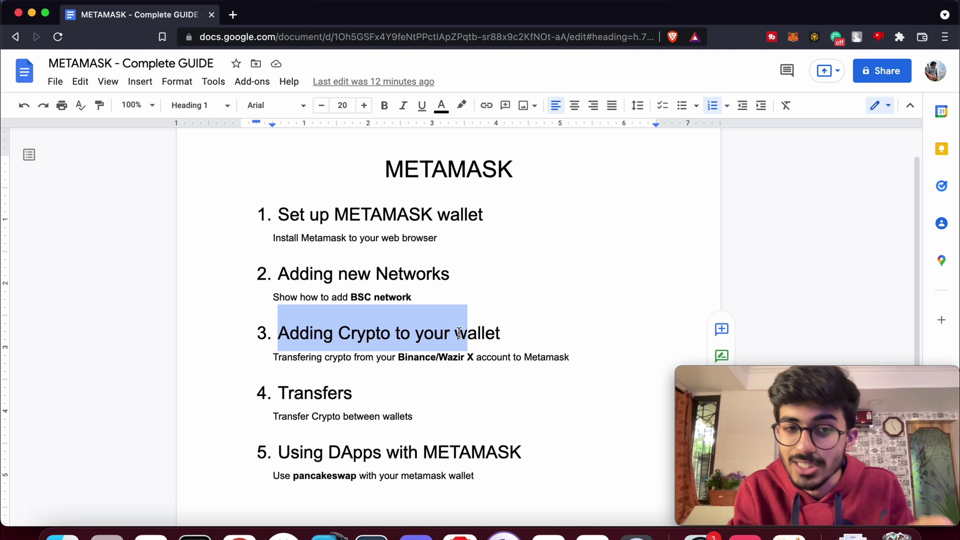
{"action": "double_click", "coordinate": [313, 390]}
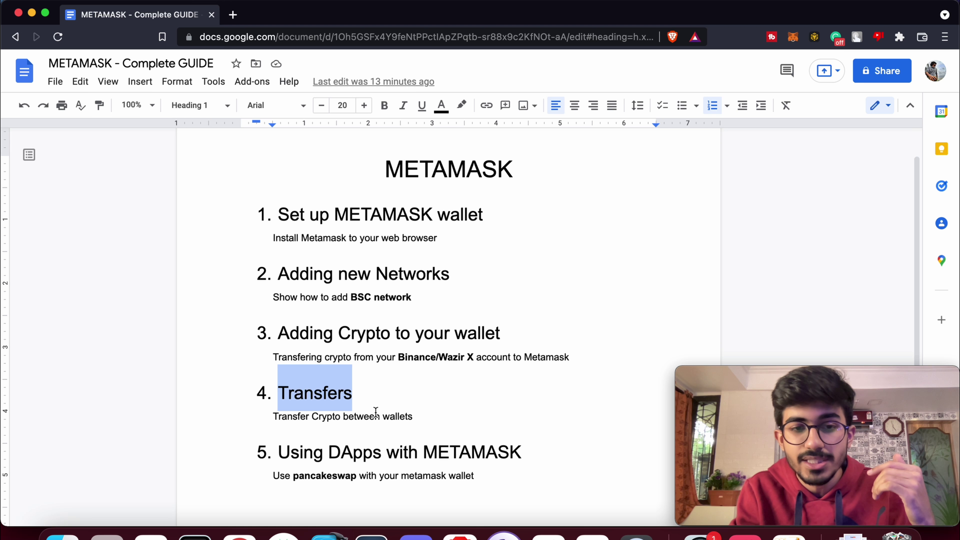
{"action": "left_click_drag", "start_coordinate": [284, 452], "coordinate": [394, 452]}
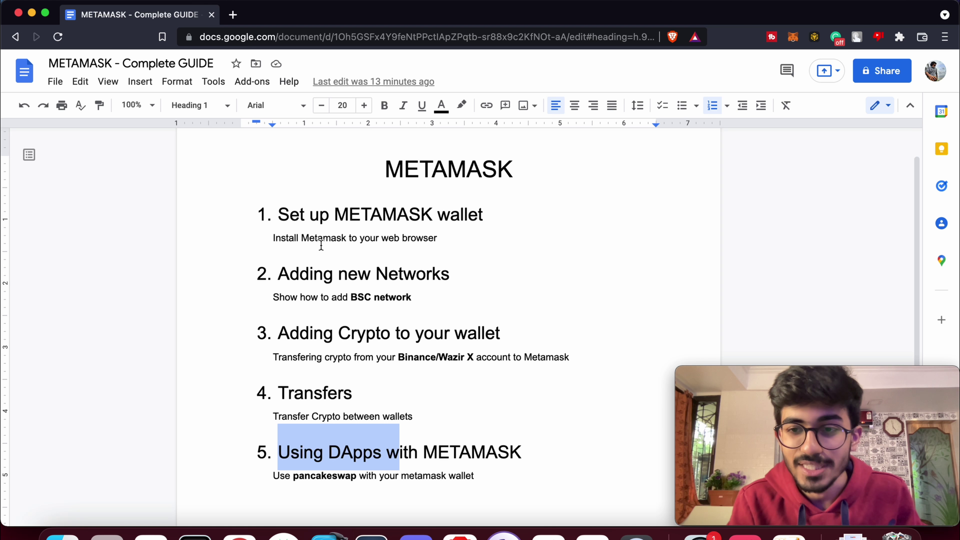
{"action": "double_click", "coordinate": [300, 222]}
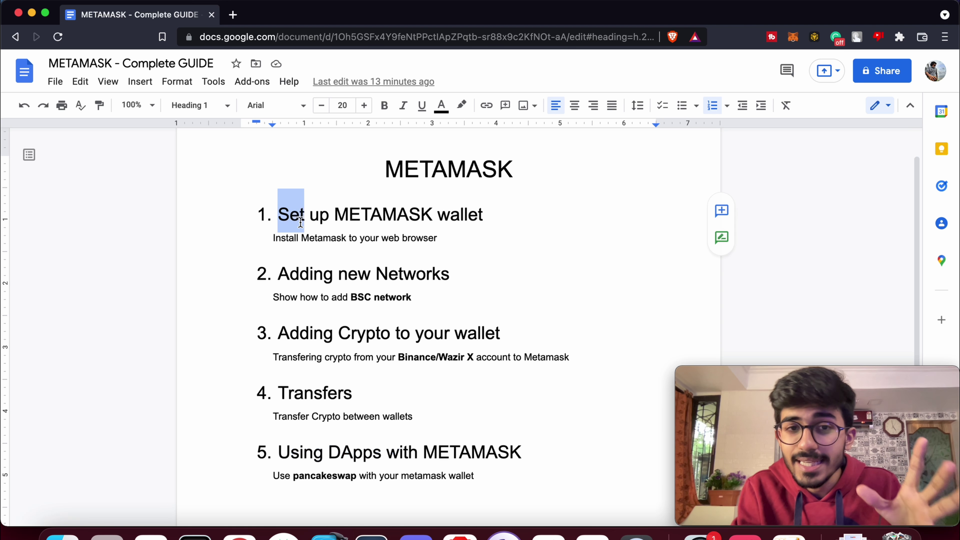
- Look up the MetaMask download page and its Brave extension store page, then close both tabs
{"action": "left_click", "coordinate": [234, 16]}
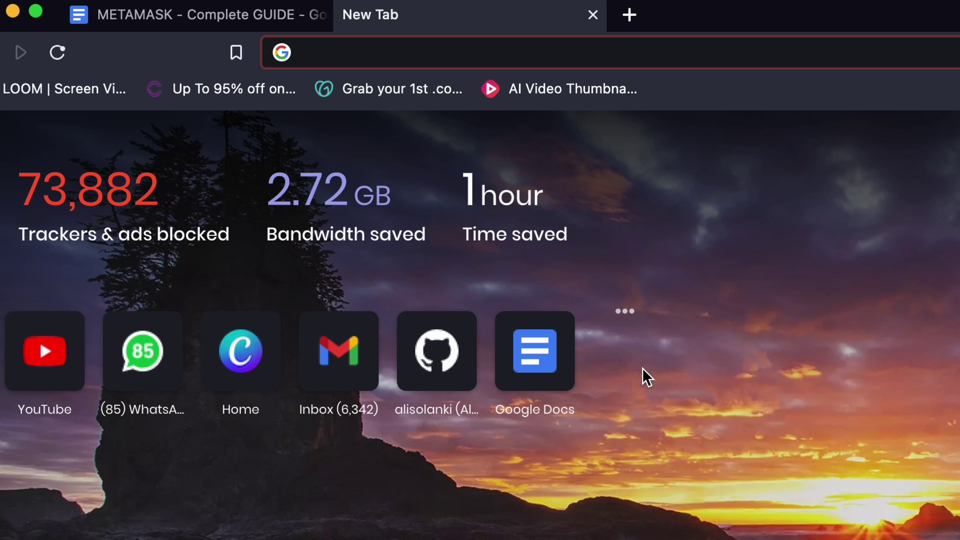
{"action": "type", "text": "meta"}
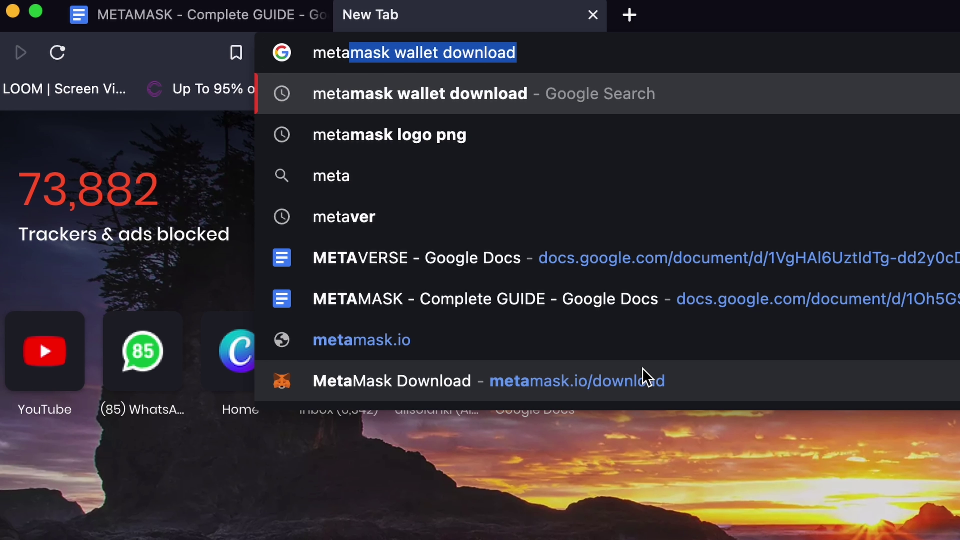
{"action": "key", "text": "Return"}
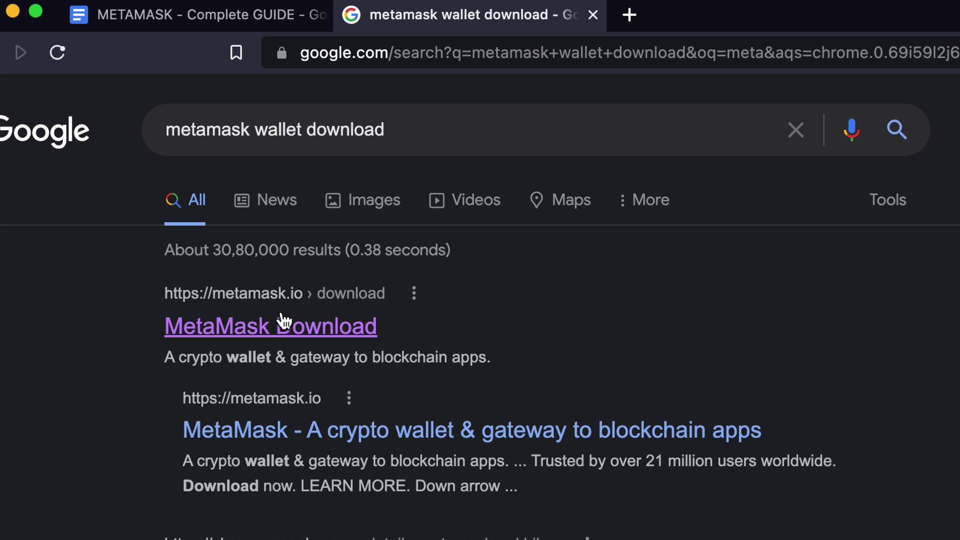
{"action": "left_click", "coordinate": [281, 318]}
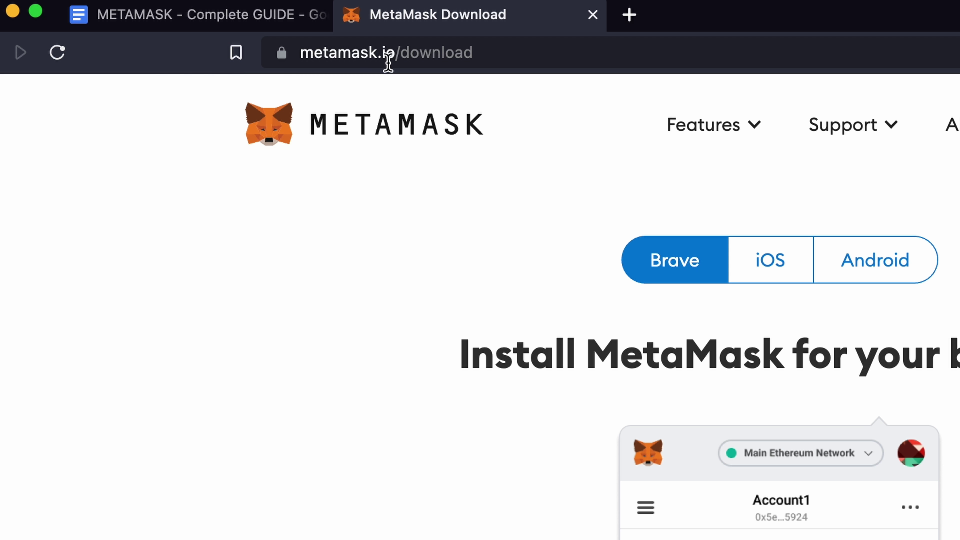
{"action": "left_click", "coordinate": [452, 53]}
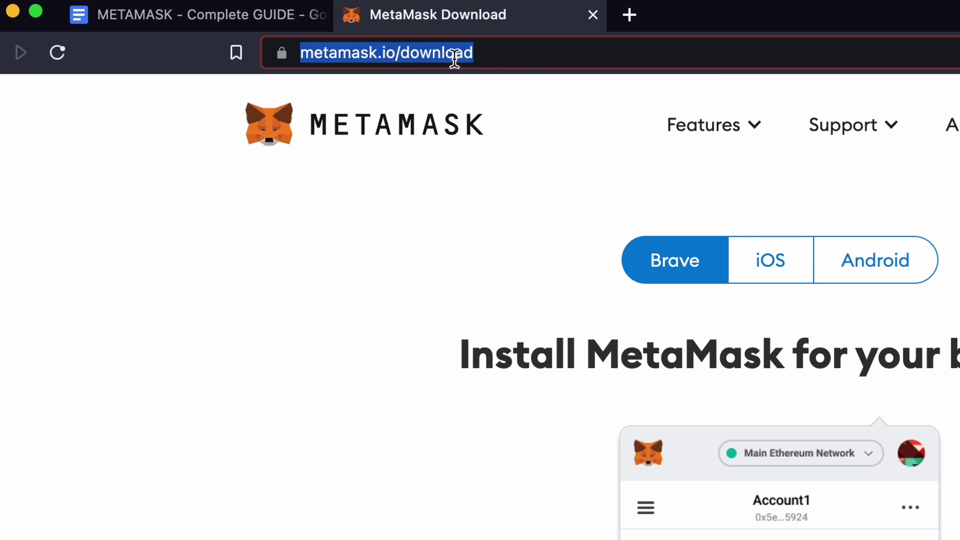
{"action": "left_click", "coordinate": [515, 307]}
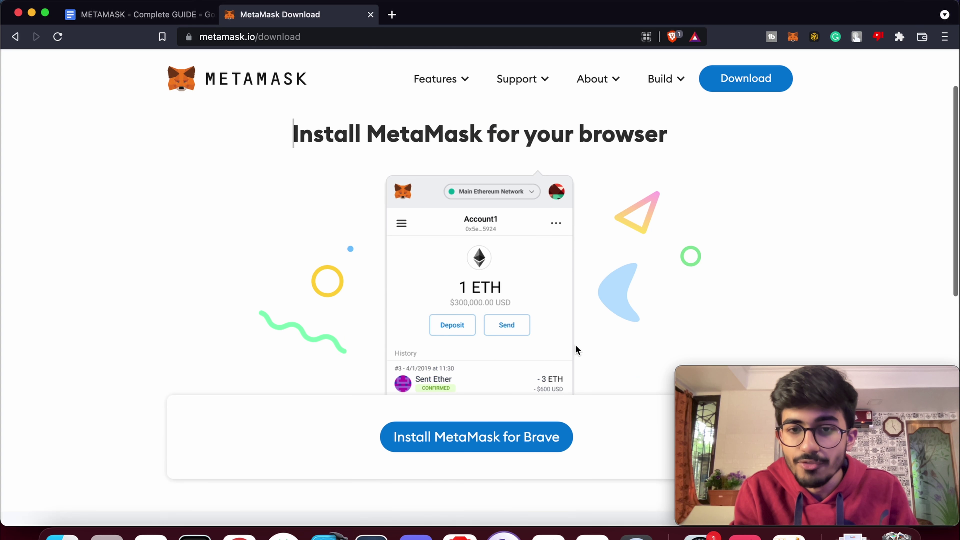
{"action": "scroll", "coordinate": [577, 350], "scroll_direction": "down", "scroll_amount": 2}
{"action": "left_click", "coordinate": [482, 385]}
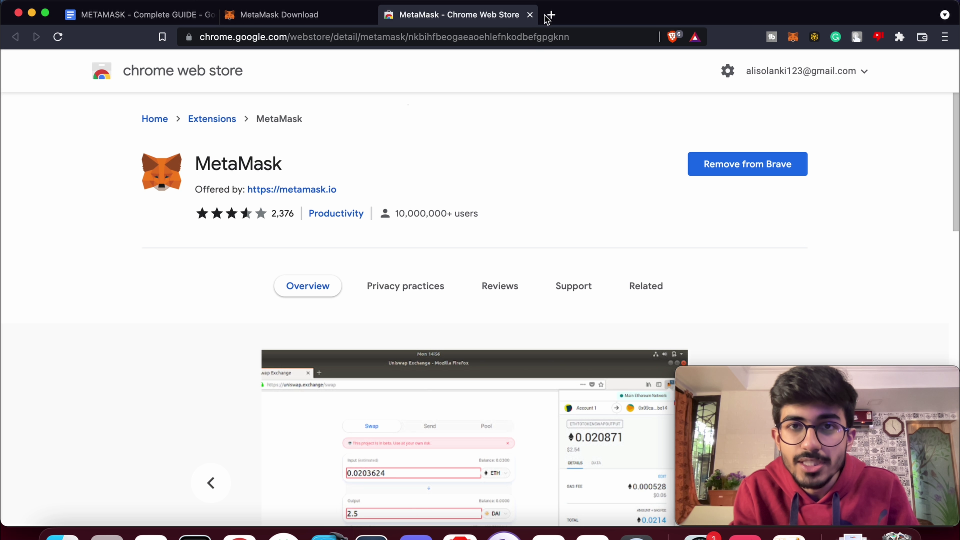
{"action": "left_click", "coordinate": [529, 15]}
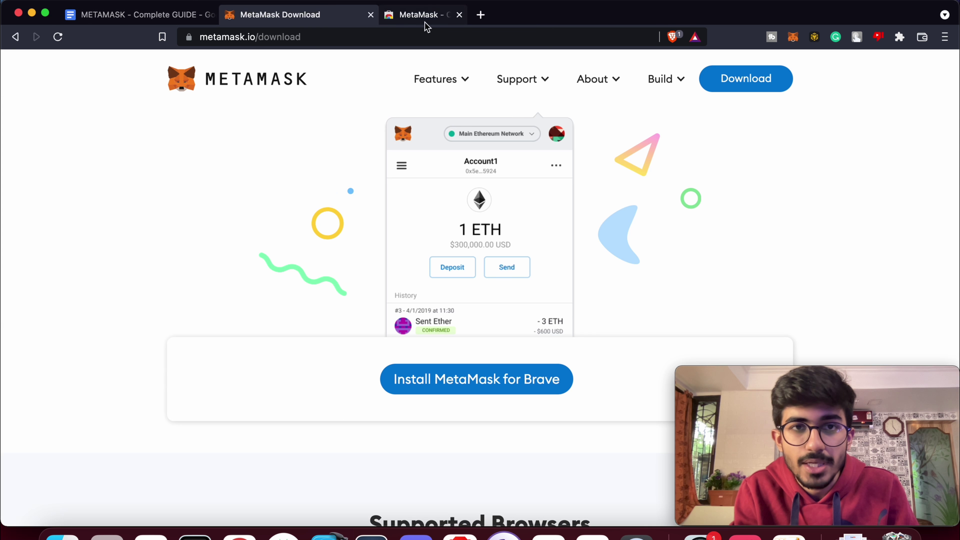
{"action": "left_click", "coordinate": [371, 15]}
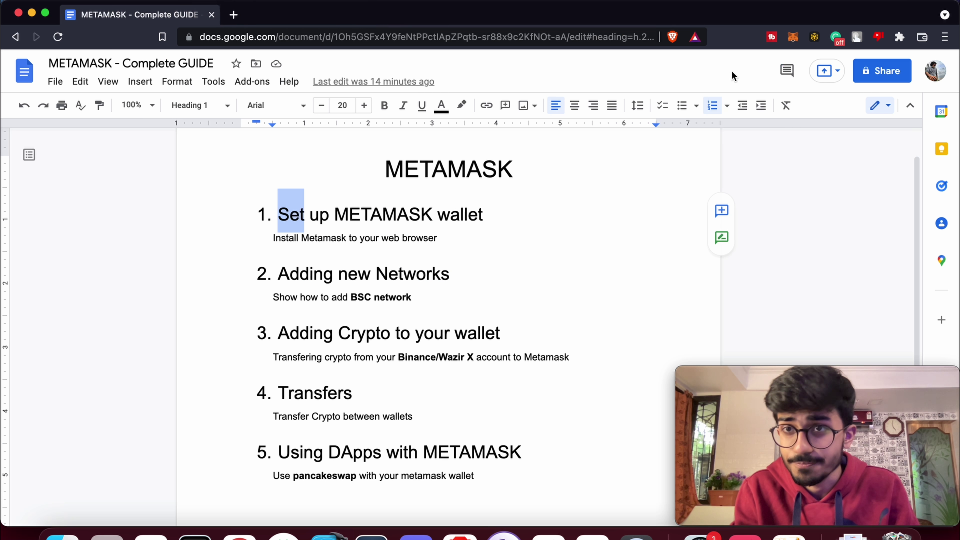
- Delete the BSC Mainnet network from MetaMask's network list
{"action": "left_click", "coordinate": [792, 39]}
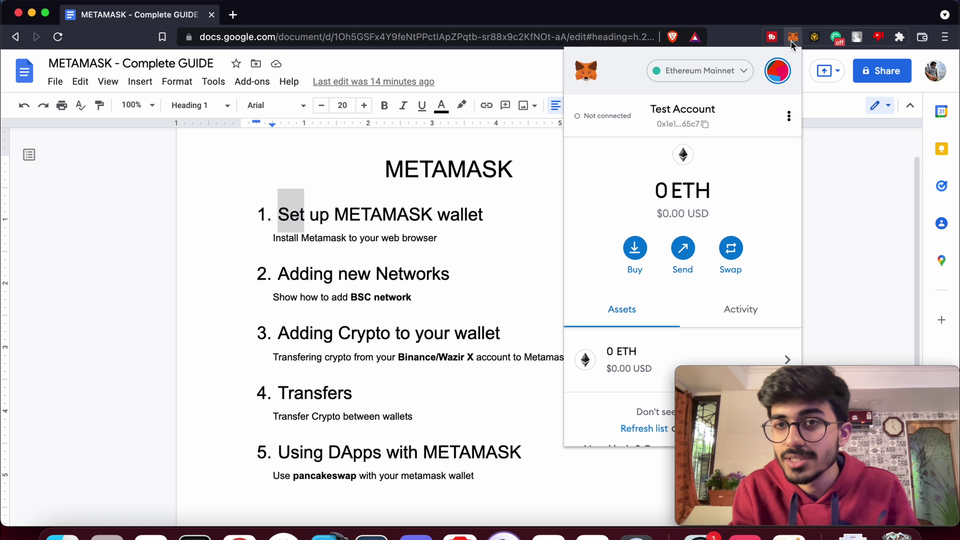
{"action": "mouse_move", "coordinate": [787, 414]}
{"action": "left_click_drag", "start_coordinate": [807, 386], "coordinate": [331, 382]}
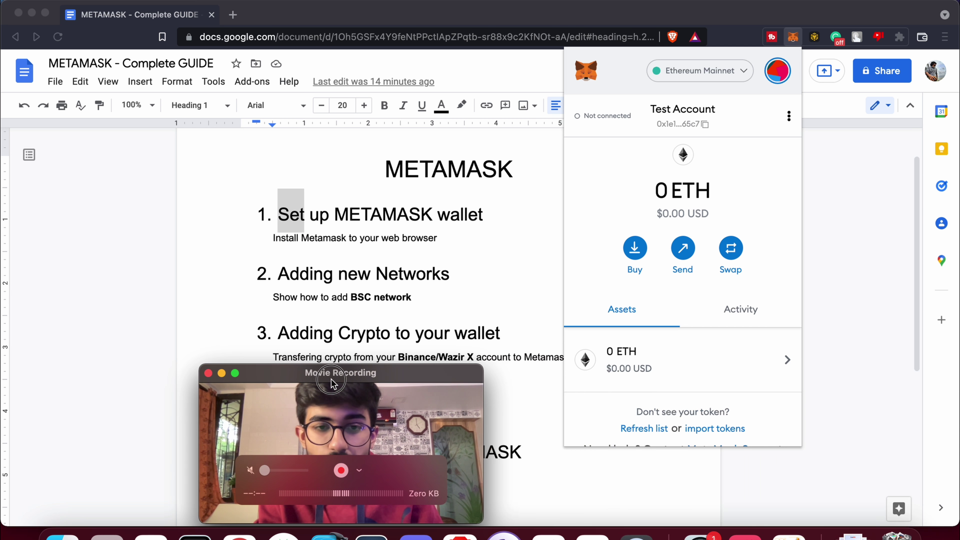
{"action": "left_click", "coordinate": [760, 192]}
{"action": "left_click", "coordinate": [705, 76]}
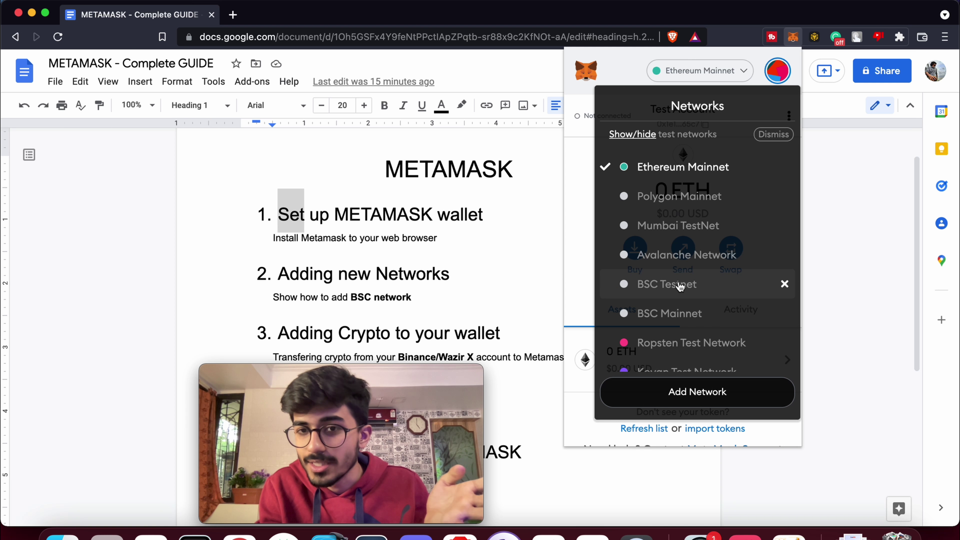
{"action": "scroll", "coordinate": [722, 321], "scroll_direction": "down", "scroll_amount": 2}
{"action": "scroll", "coordinate": [728, 323], "scroll_direction": "up", "scroll_amount": 1}
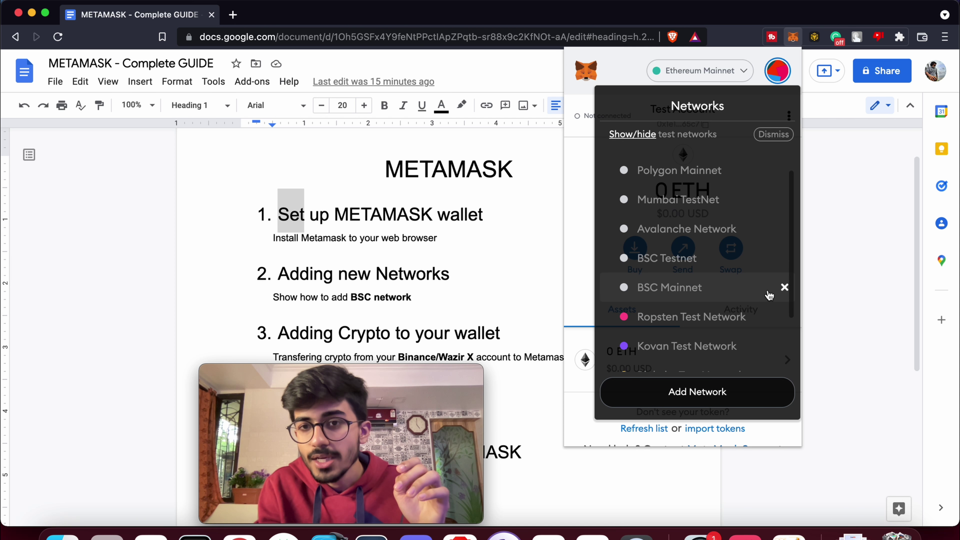
{"action": "left_click", "coordinate": [783, 290]}
{"action": "left_click", "coordinate": [744, 253]}
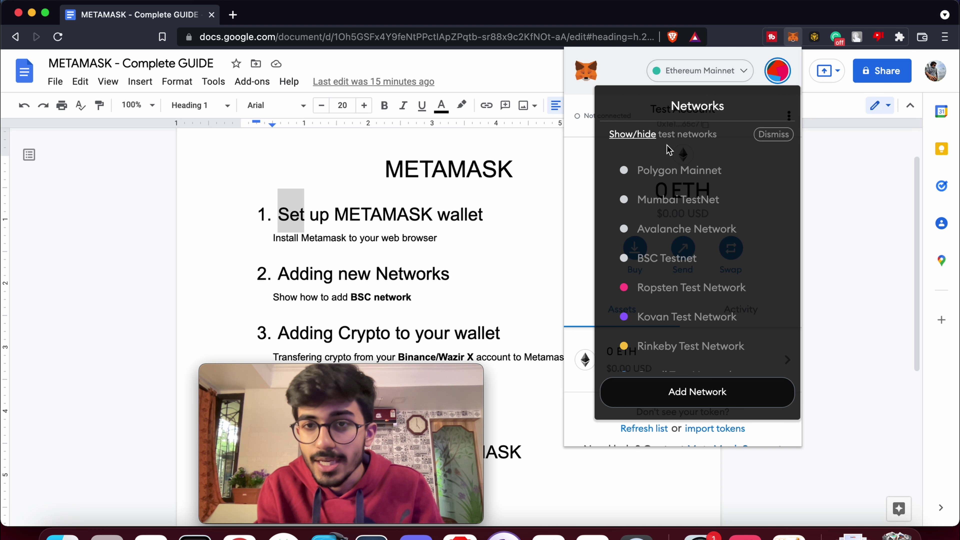
- Close the network list and the MetaMask wallet popup
{"action": "left_click", "coordinate": [700, 71]}
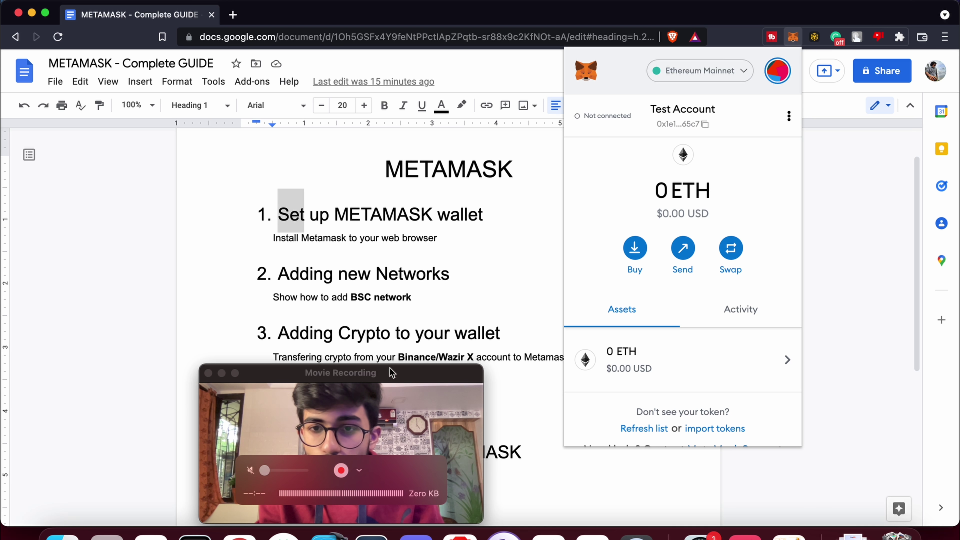
{"action": "left_click_drag", "start_coordinate": [391, 372], "coordinate": [866, 374]}
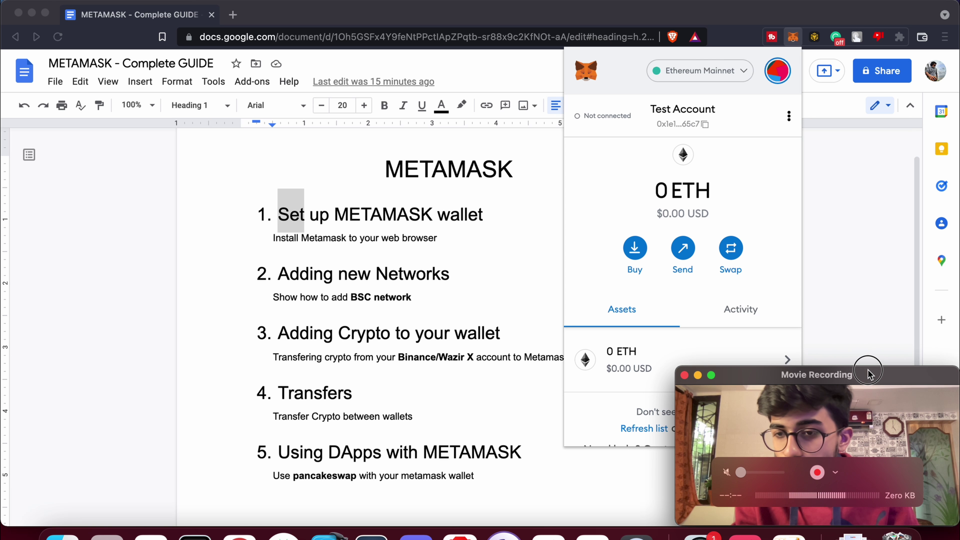
{"action": "left_click", "coordinate": [671, 232]}
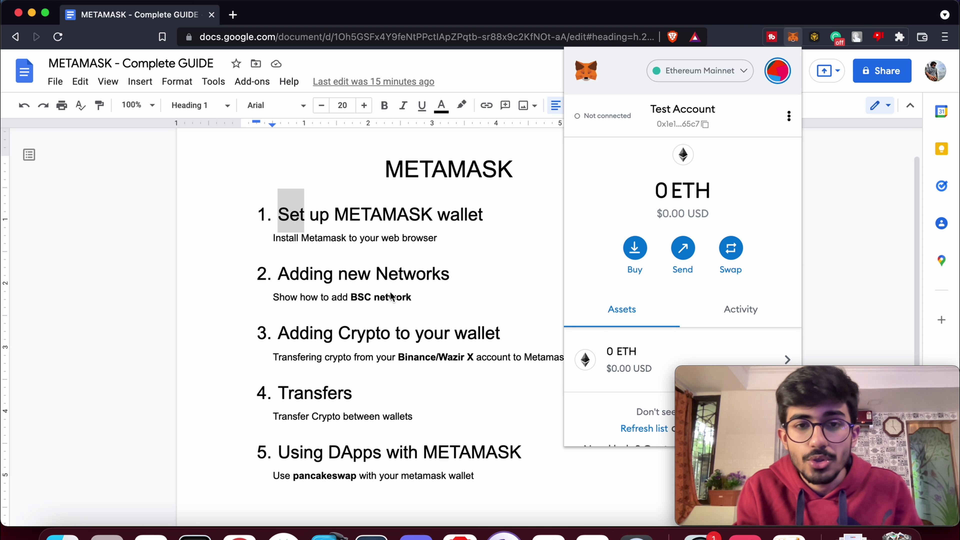
{"action": "key", "text": "Escape"}
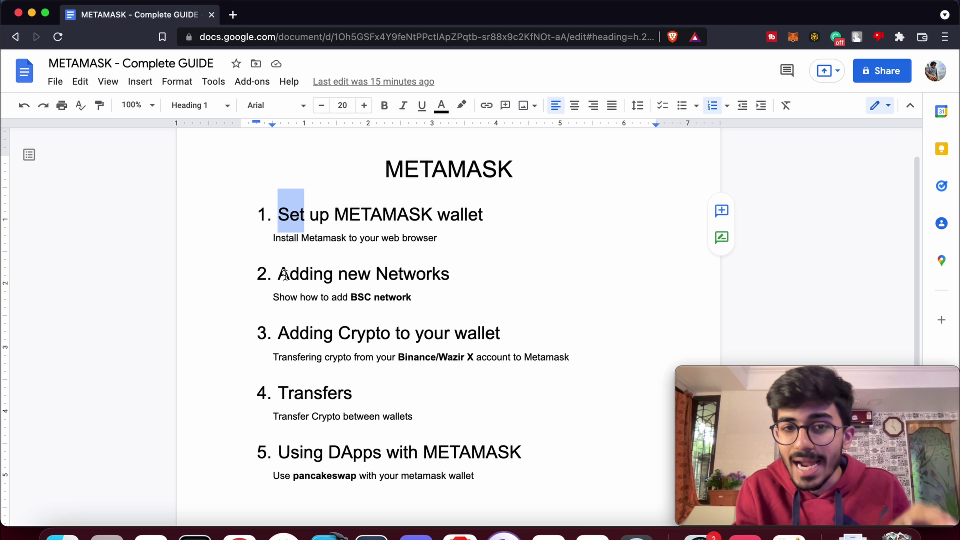
- Search Google in a new tab for 'binance smart chain network rpc url'
{"action": "left_click_drag", "start_coordinate": [288, 275], "coordinate": [441, 270]}
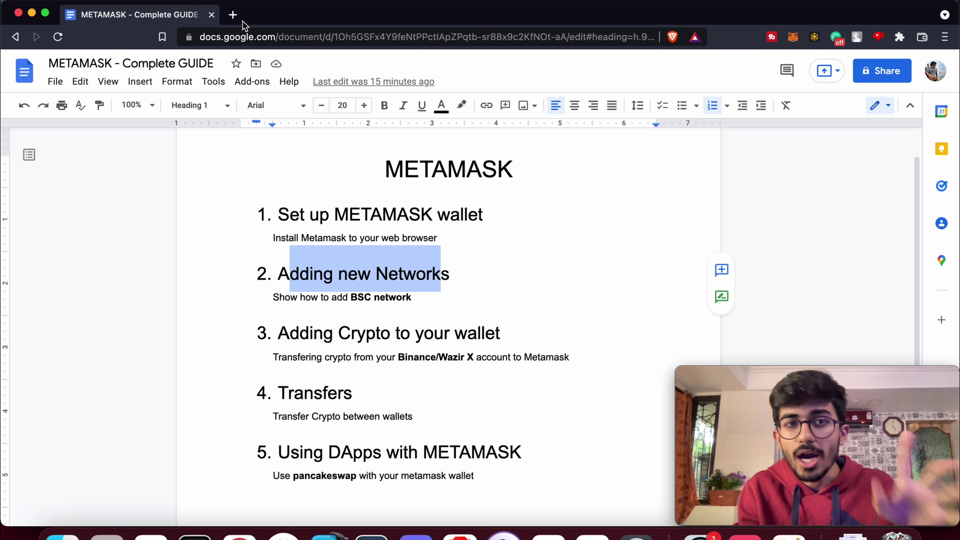
{"action": "left_click", "coordinate": [232, 15]}
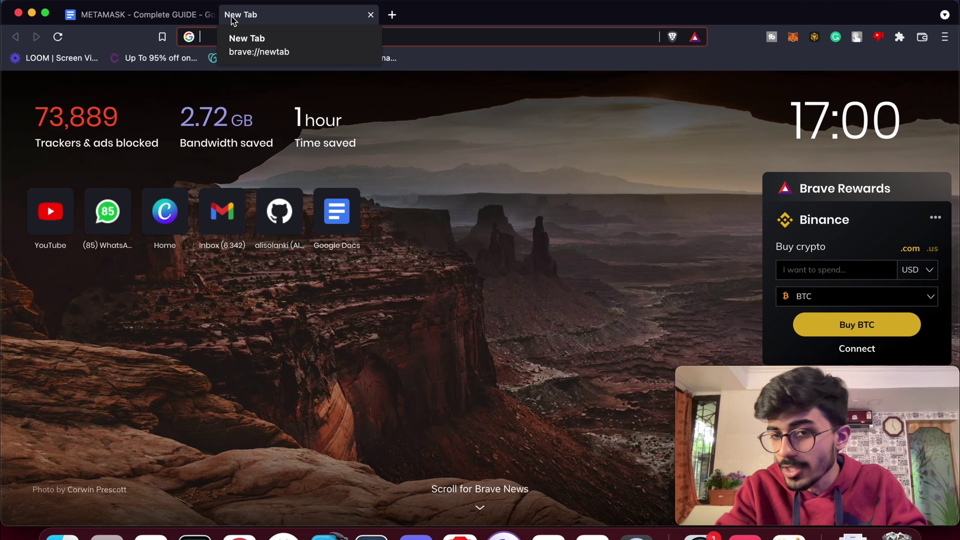
{"action": "type", "text": "binan"}
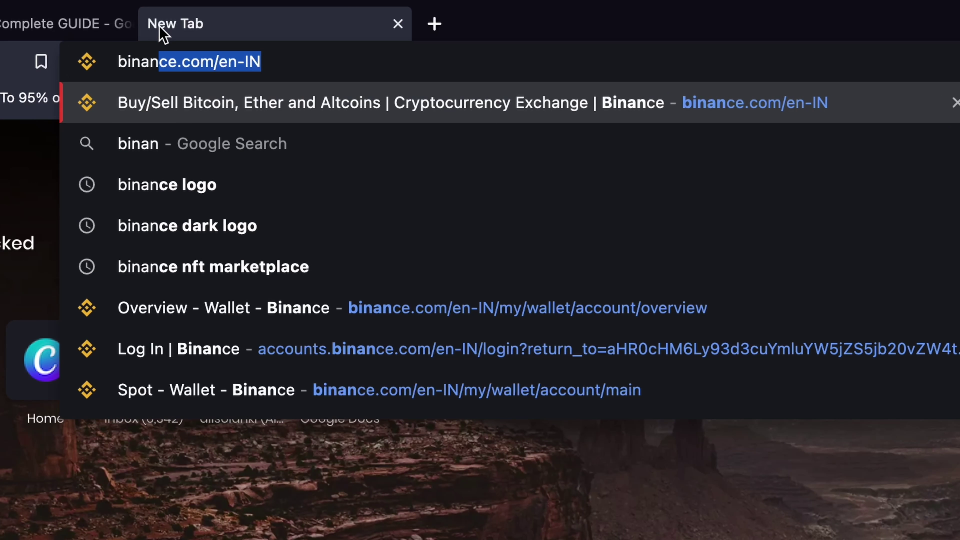
{"action": "type", "text": "ce smartc"}
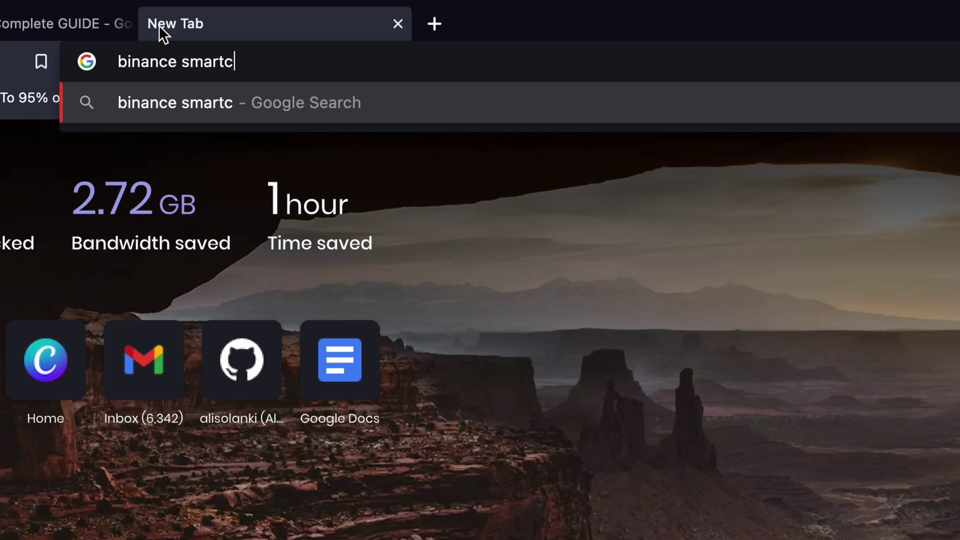
{"action": "key", "text": "BackSpace"}
{"action": "type", "text": "chan"}
{"action": "key", "text": "BackSpace"}
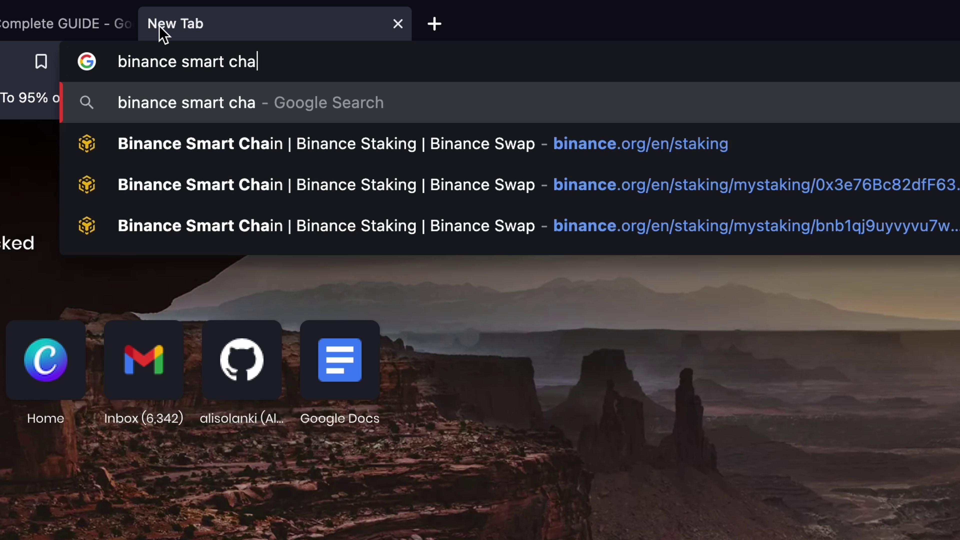
{"action": "type", "text": "in network"}
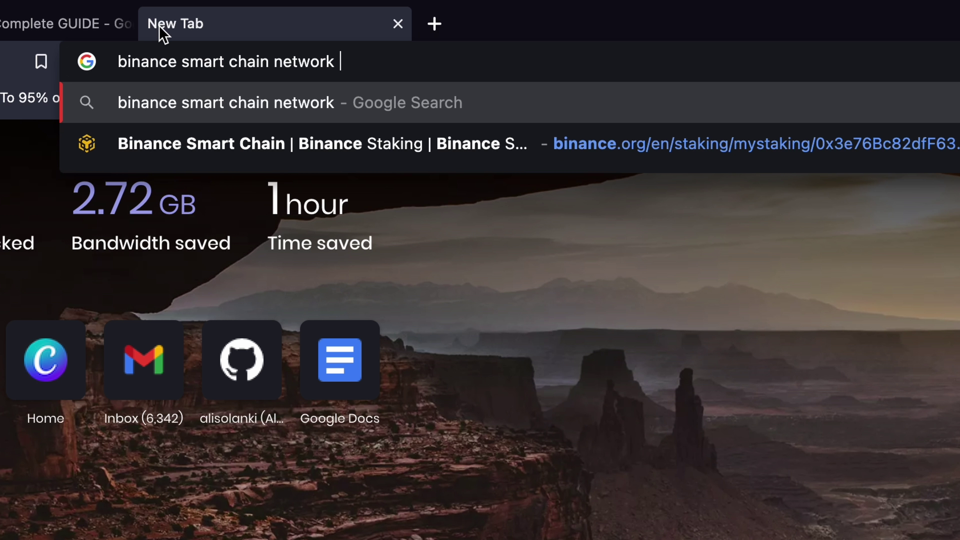
{"action": "type", "text": " rpc url"}
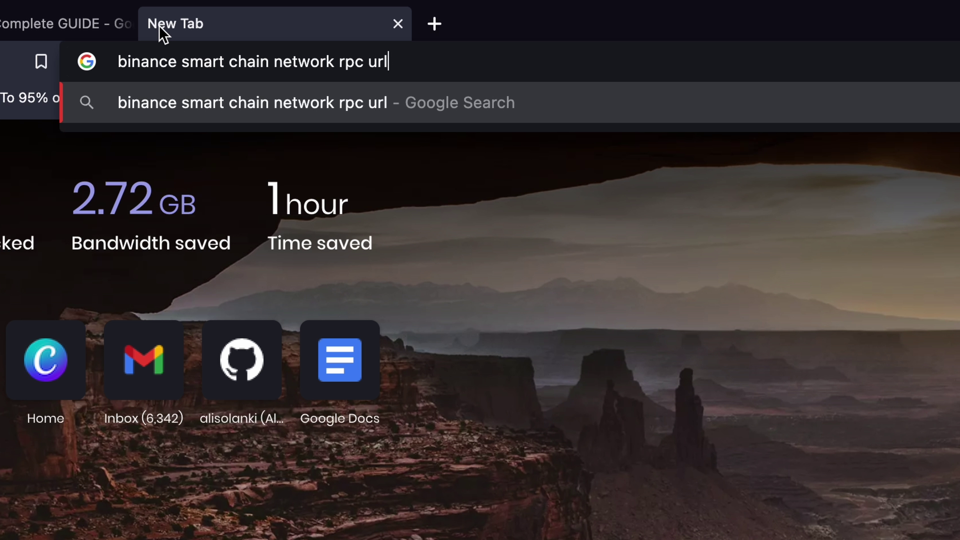
{"action": "key", "text": "Return"}
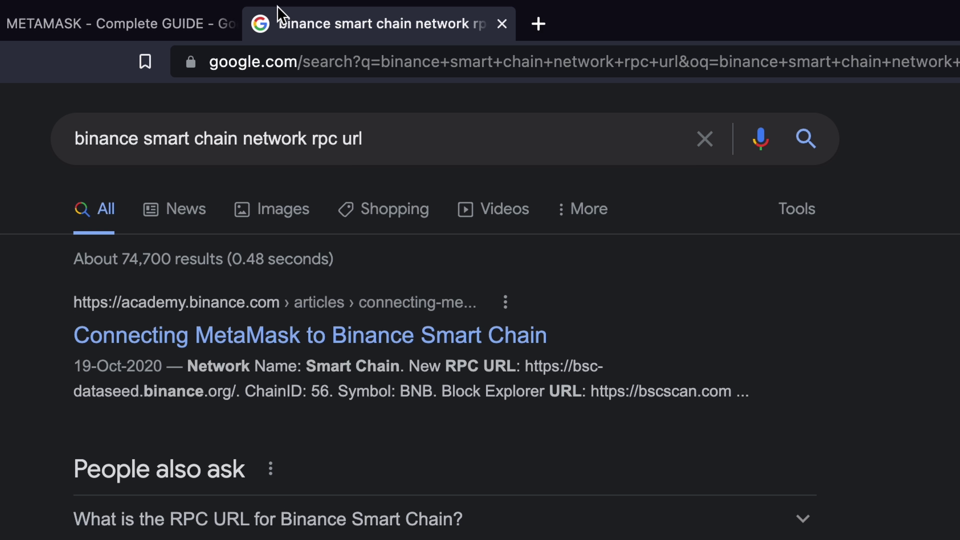
- Open the Binance Academy result 'Connecting MetaMask to Binance Smart Chain'
{"action": "left_click_drag", "start_coordinate": [273, 137], "coordinate": [31, 155]}
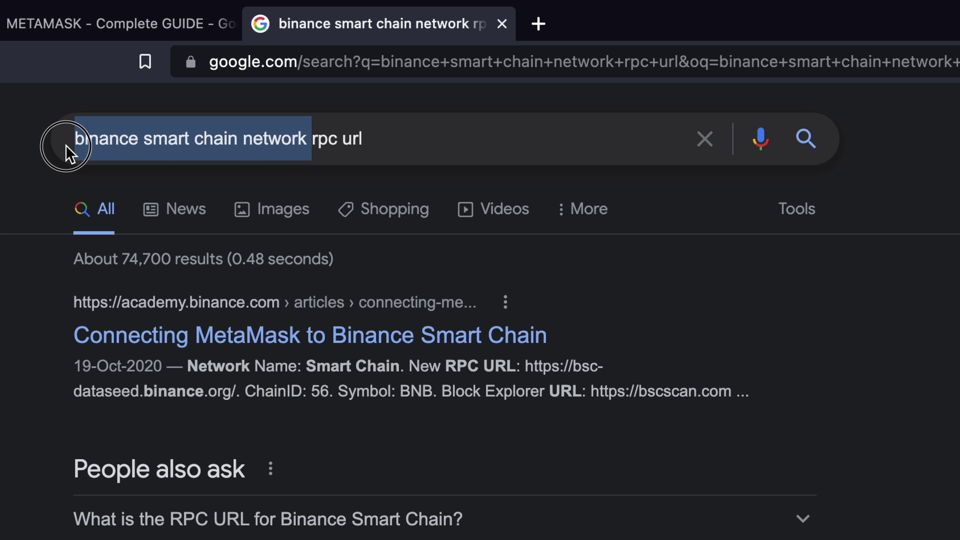
{"action": "left_click", "coordinate": [310, 138]}
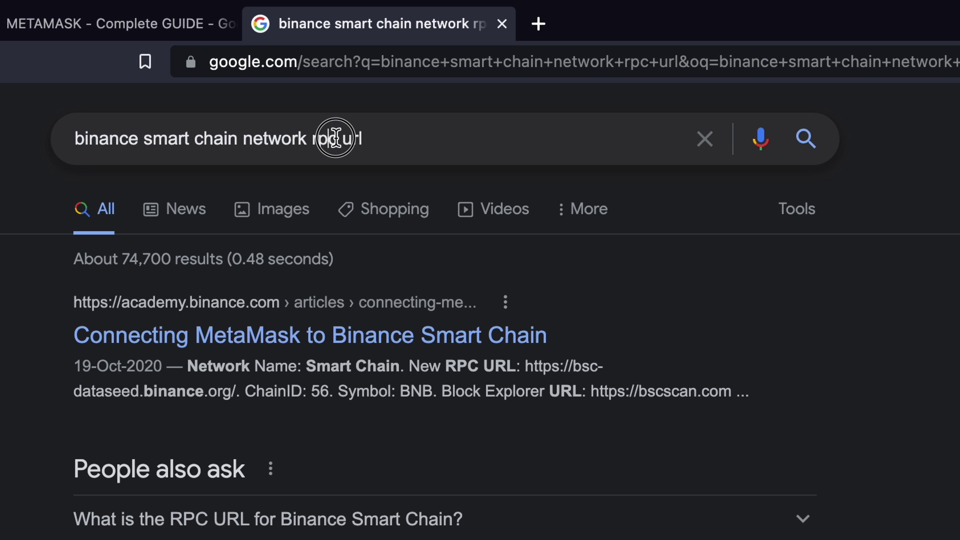
{"action": "left_click", "coordinate": [368, 135]}
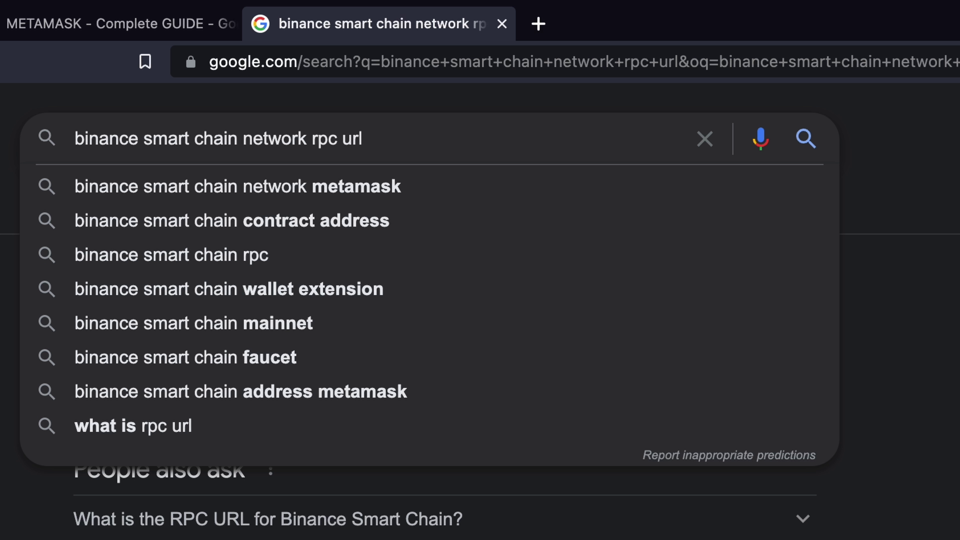
{"action": "left_click", "coordinate": [922, 282]}
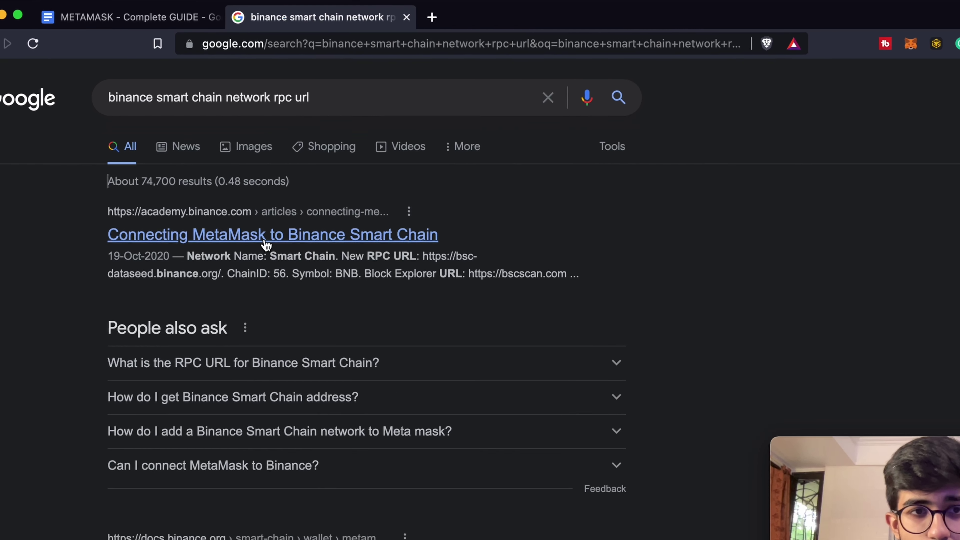
{"action": "left_click", "coordinate": [378, 347]}
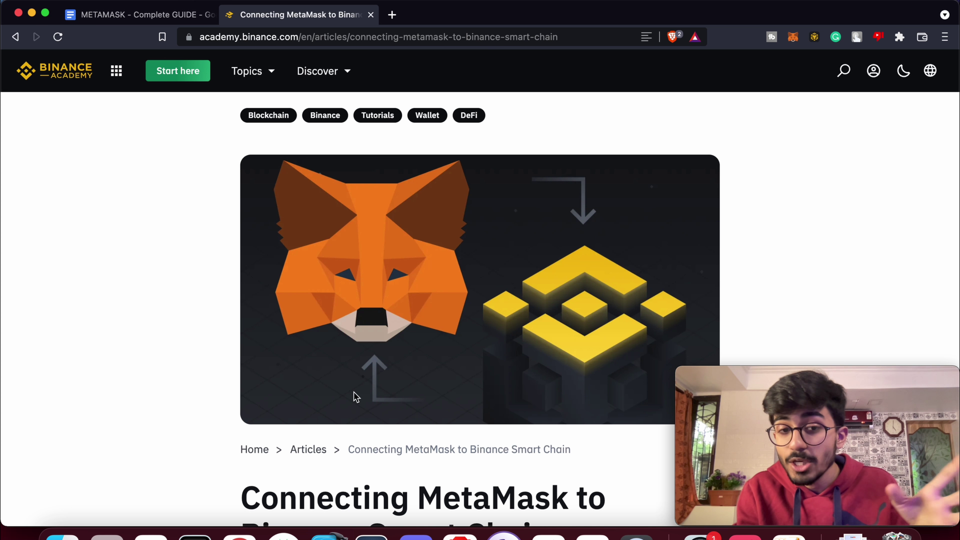
- Scroll to the Mainnet parameters: Smart Chain, bsc-dataseed RPC URL, ChainID 56, BNB, bscscan.com
{"action": "scroll", "coordinate": [354, 397], "scroll_direction": "down", "scroll_amount": 10}
{"action": "scroll", "coordinate": [354, 392], "scroll_direction": "down", "scroll_amount": 20}
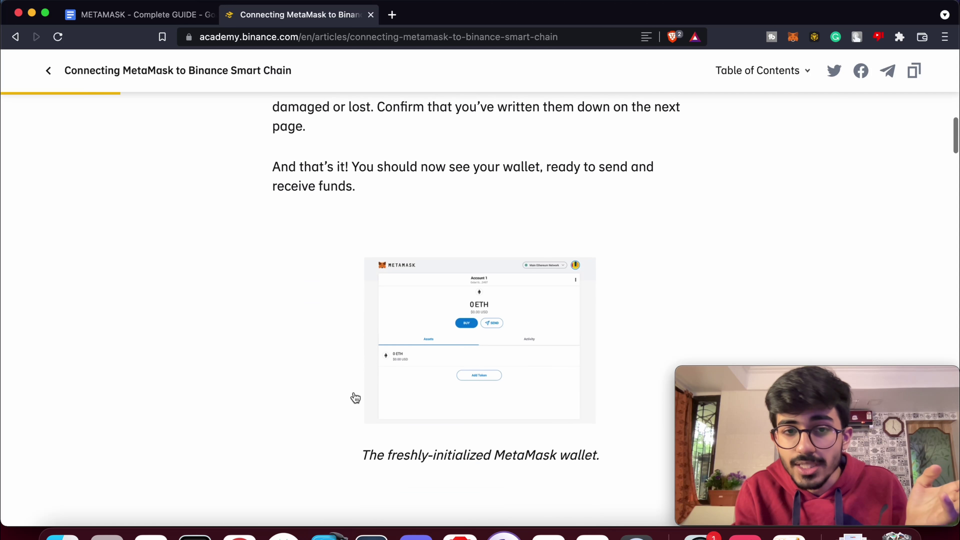
{"action": "scroll", "coordinate": [355, 397], "scroll_direction": "down", "scroll_amount": 20}
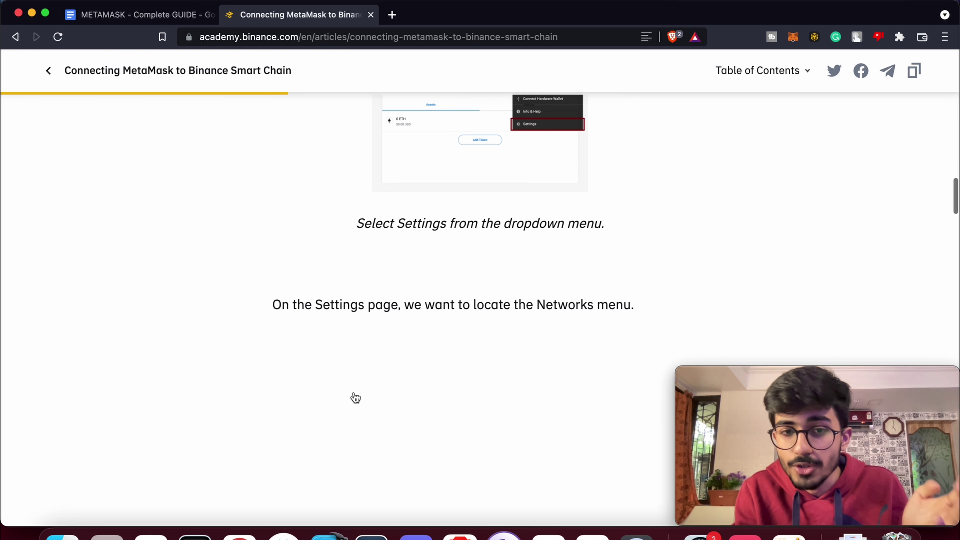
{"action": "scroll", "coordinate": [354, 396], "scroll_direction": "up", "scroll_amount": 2}
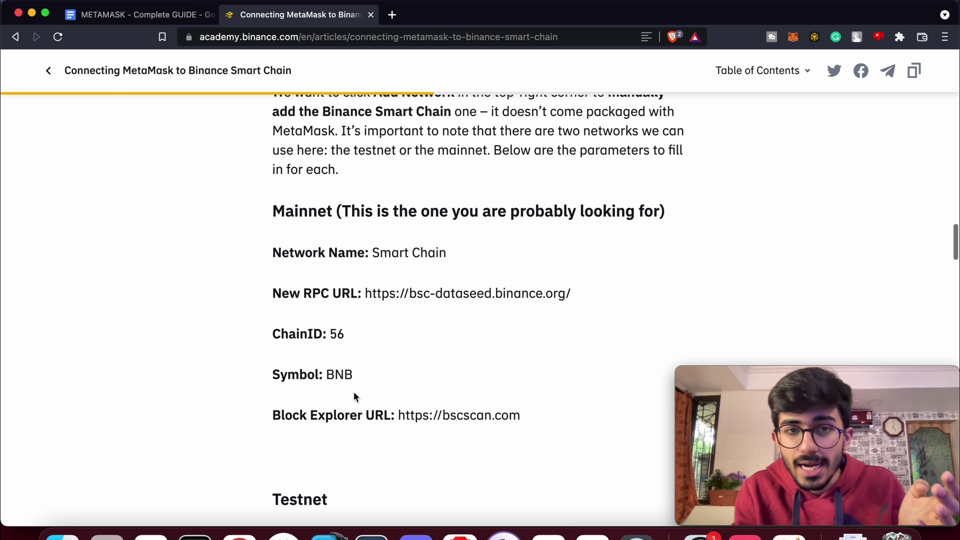
{"action": "left_click_drag", "start_coordinate": [271, 210], "coordinate": [522, 407]}
{"action": "left_click", "coordinate": [436, 303]}
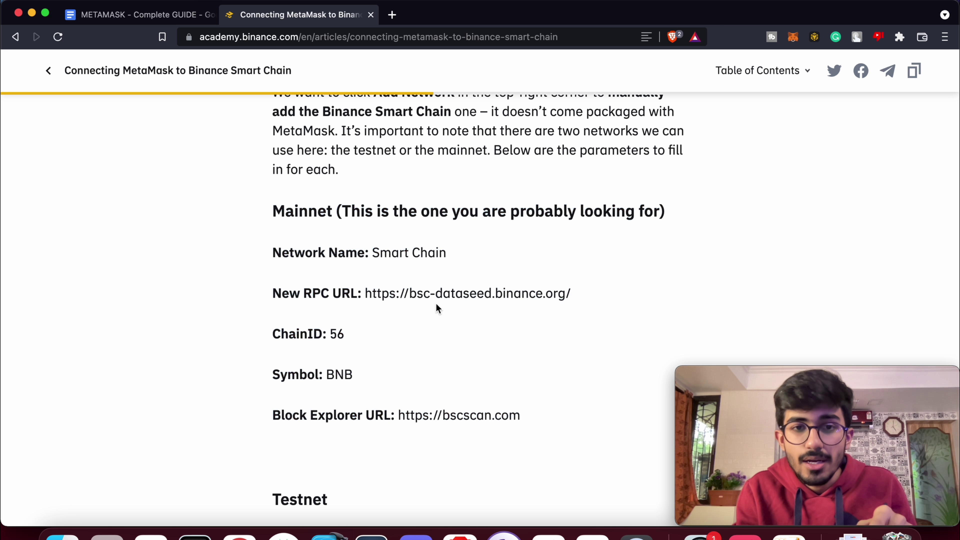
- Choose Add Network from MetaMask's network list to get a blank network form
{"action": "left_click", "coordinate": [793, 36]}
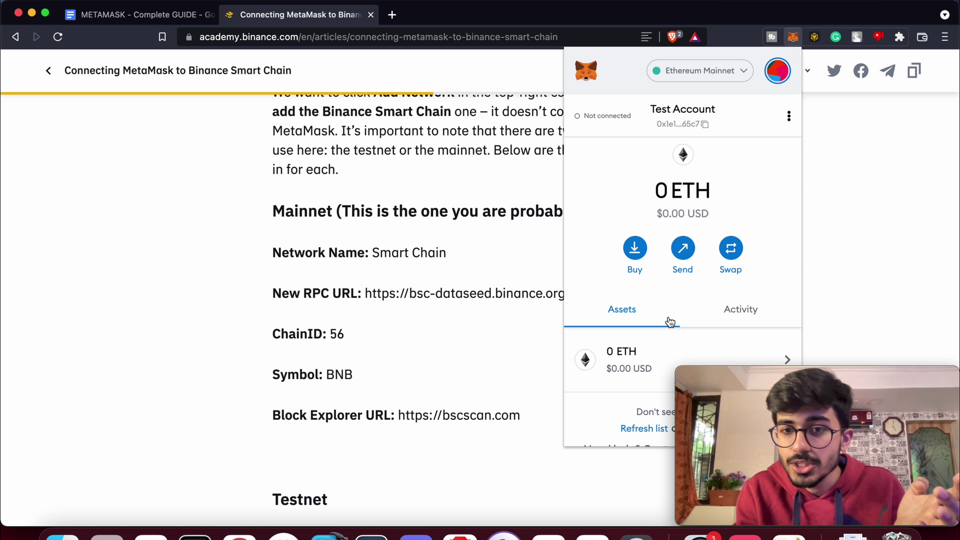
{"action": "left_click", "coordinate": [707, 78]}
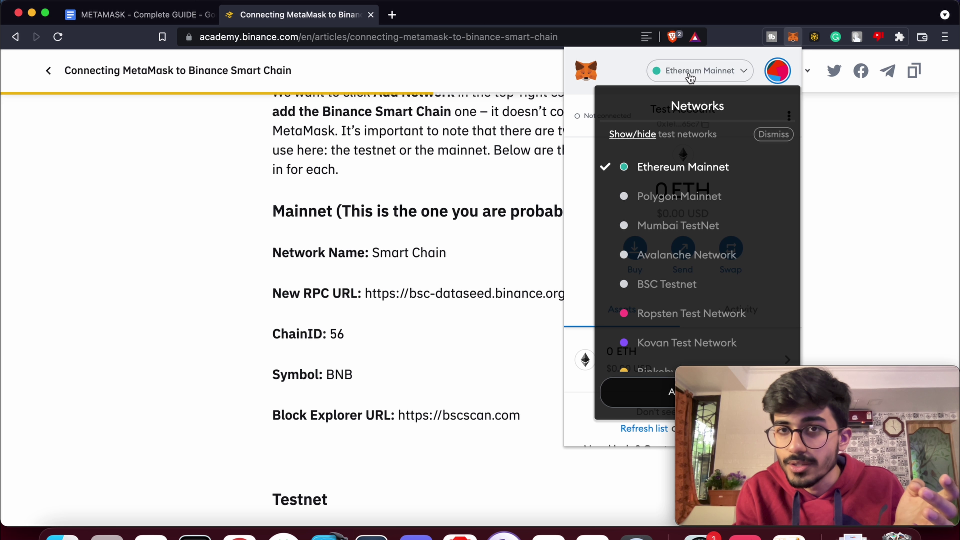
{"action": "scroll", "coordinate": [784, 223], "scroll_direction": "down", "scroll_amount": 1}
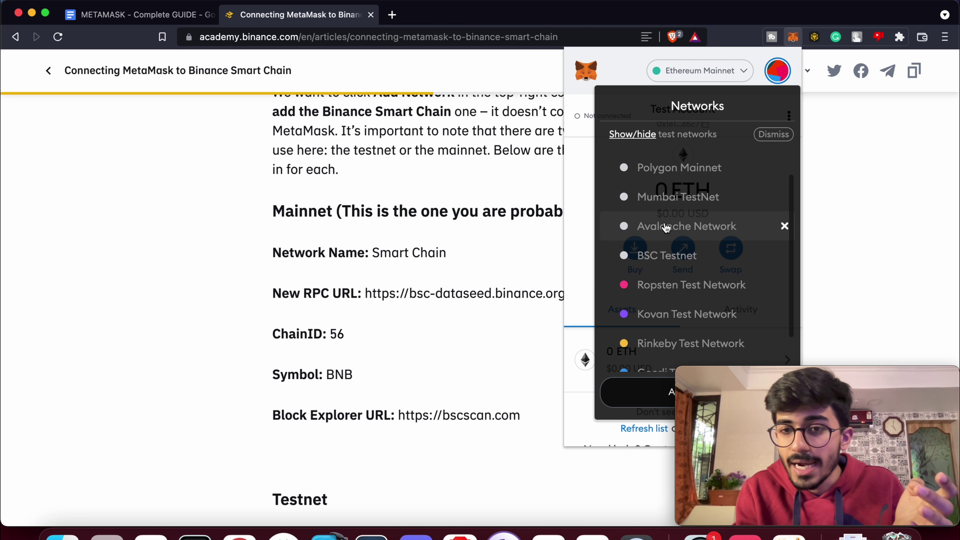
{"action": "left_click_drag", "start_coordinate": [792, 384], "coordinate": [356, 383]}
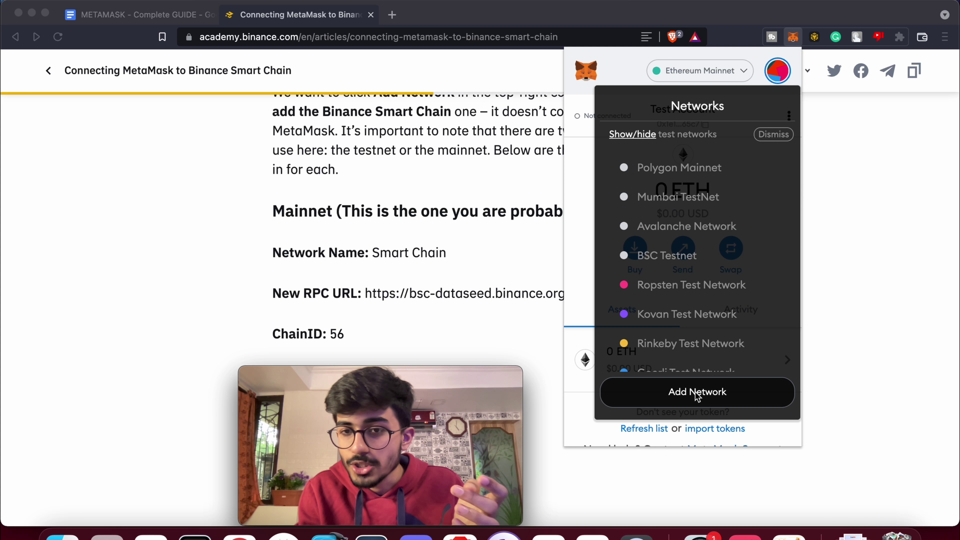
{"action": "left_click", "coordinate": [703, 393]}
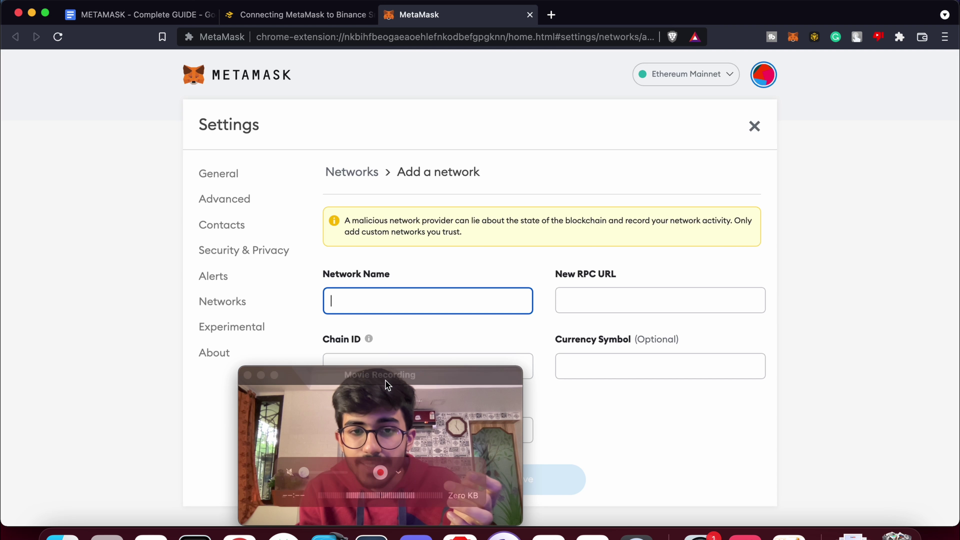
- Enter 'Binance Smart Chain' as Network Name and copy the mainnet RPC URL from the article
{"action": "left_click_drag", "start_coordinate": [391, 382], "coordinate": [831, 387]}
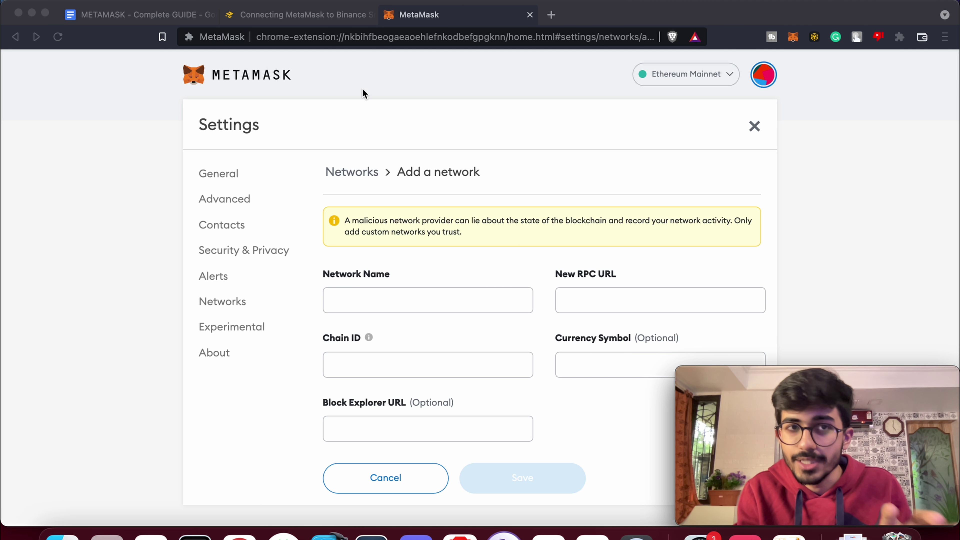
{"action": "left_click", "coordinate": [328, 17]}
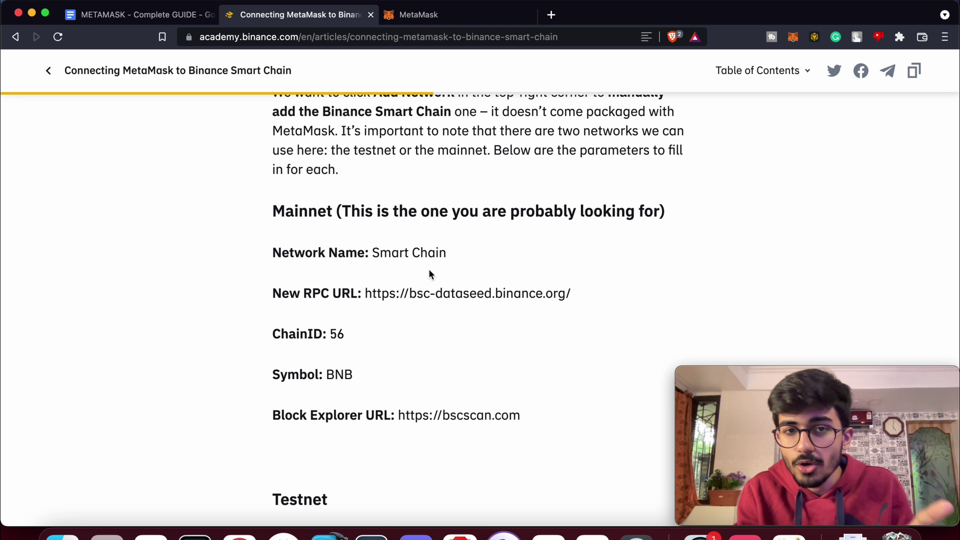
{"action": "left_click_drag", "start_coordinate": [373, 251], "coordinate": [448, 251]}
{"action": "key", "text": "super+c"}
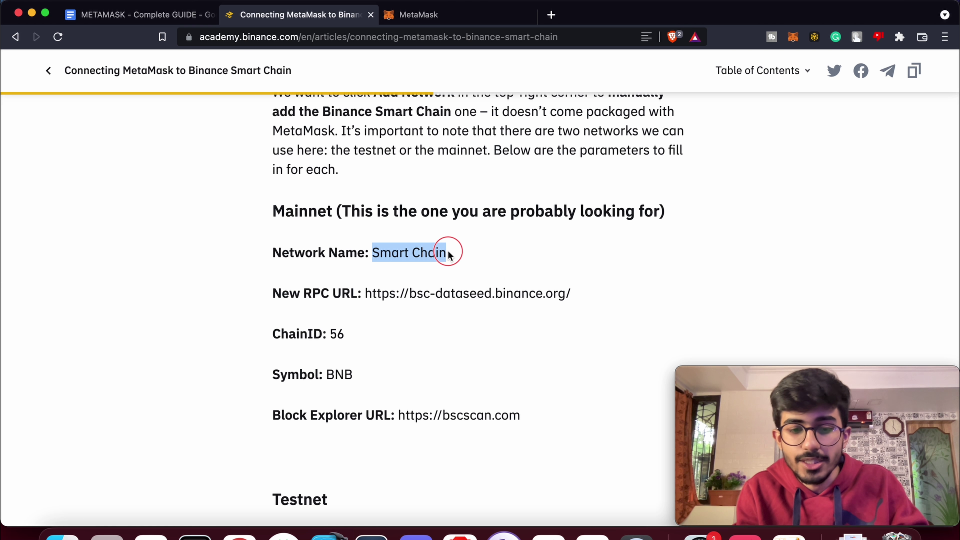
{"action": "left_click", "coordinate": [416, 21]}
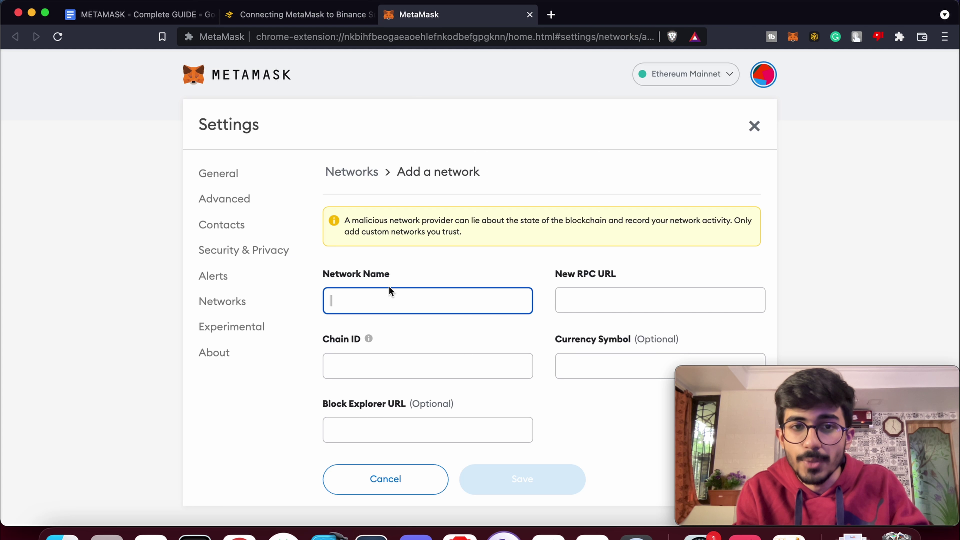
{"action": "key", "text": "super+v"}
{"action": "left_click", "coordinate": [331, 301]}
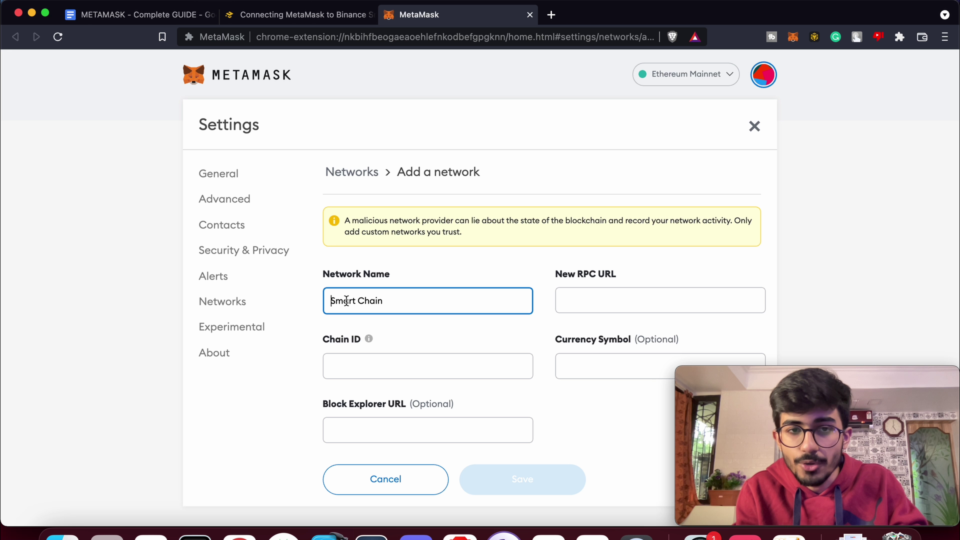
{"action": "type", "text": "Binance"}
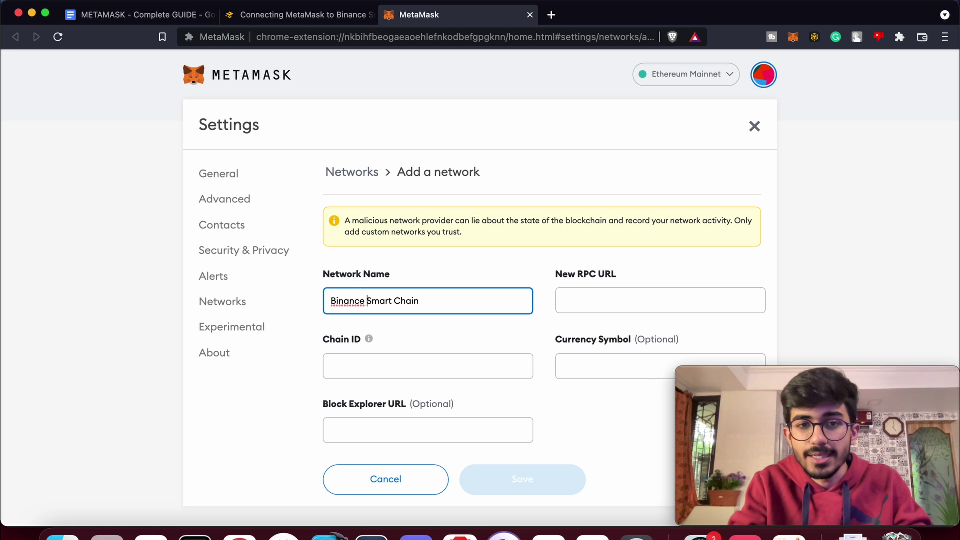
{"action": "left_click", "coordinate": [317, 21]}
{"action": "left_click_drag", "start_coordinate": [364, 293], "coordinate": [578, 294]}
{"action": "key", "text": "super+c"}
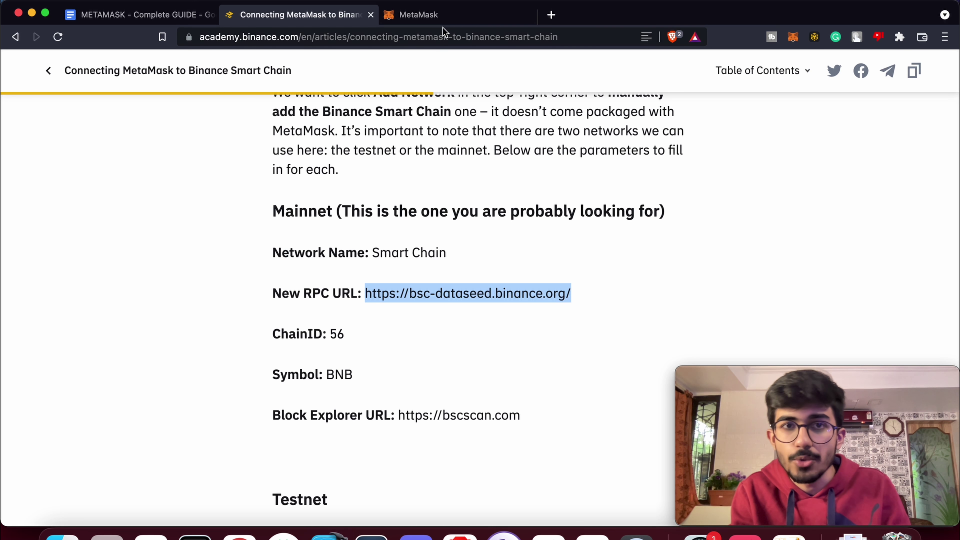
{"action": "left_click", "coordinate": [450, 17]}
- Paste the mainnet RPC URL and ChainID 56 into the new network form
{"action": "left_click", "coordinate": [614, 301]}
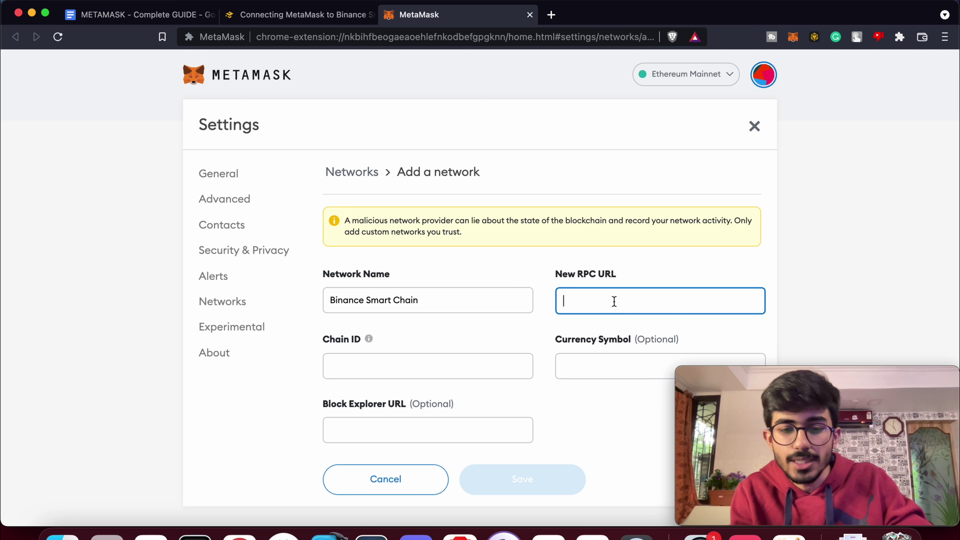
{"action": "key", "text": "super+v"}
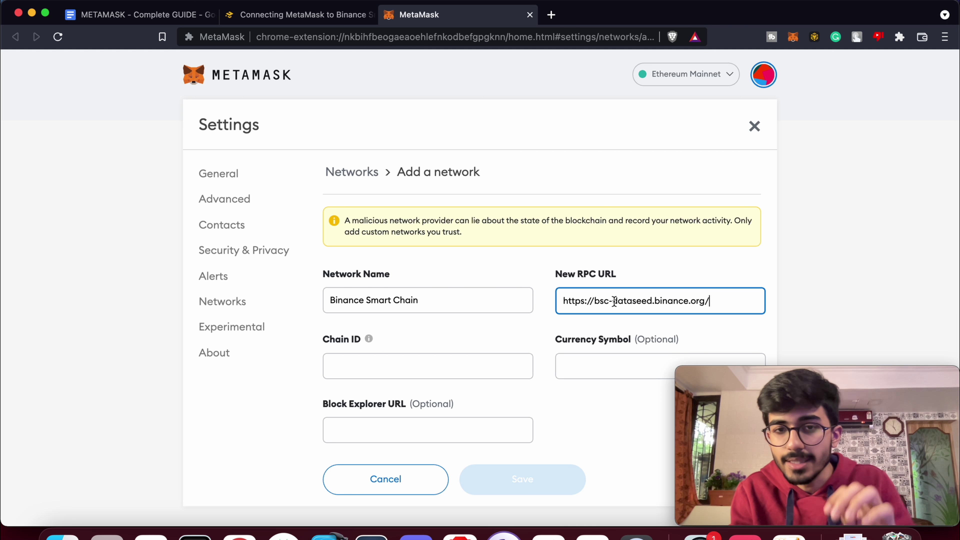
{"action": "left_click", "coordinate": [328, 19]}
{"action": "double_click", "coordinate": [333, 333]}
{"action": "key", "text": "super+c"}
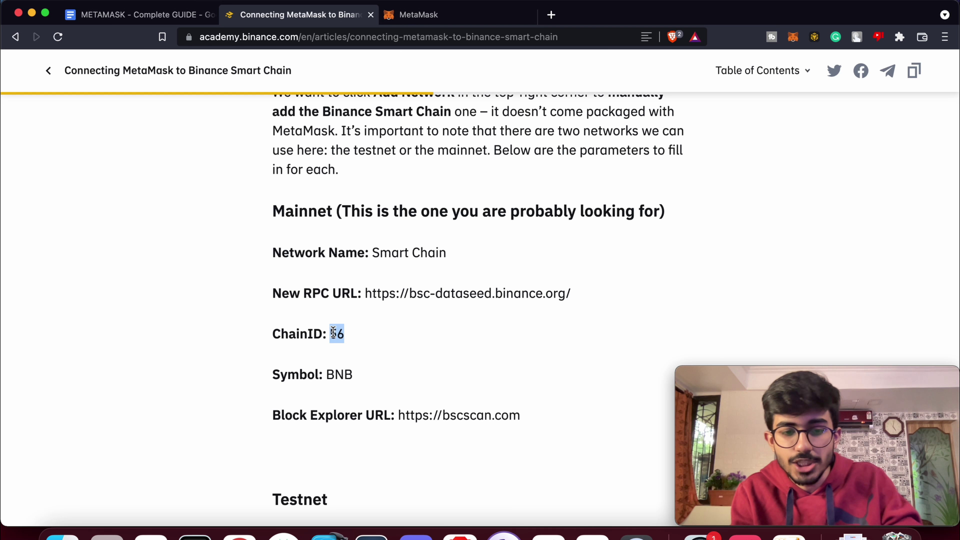
{"action": "left_click", "coordinate": [418, 15]}
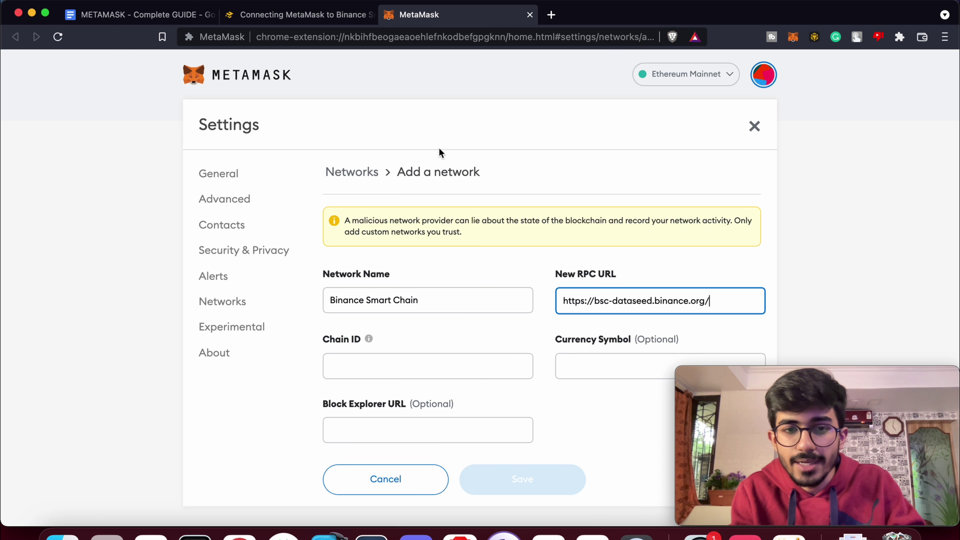
{"action": "left_click", "coordinate": [416, 363]}
{"action": "key", "text": "super+v"}
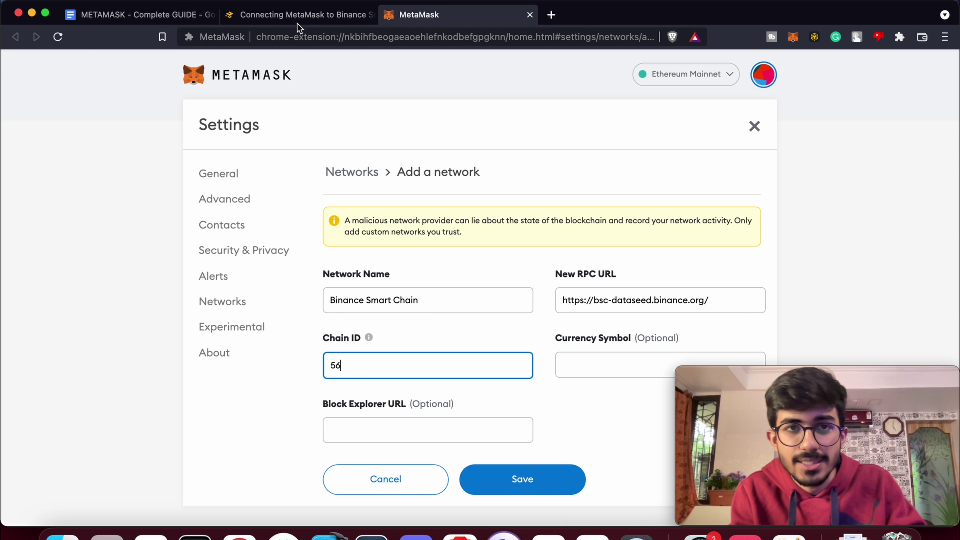
- Copy BNB from the article into the Currency Symbol field
{"action": "left_click", "coordinate": [290, 17]}
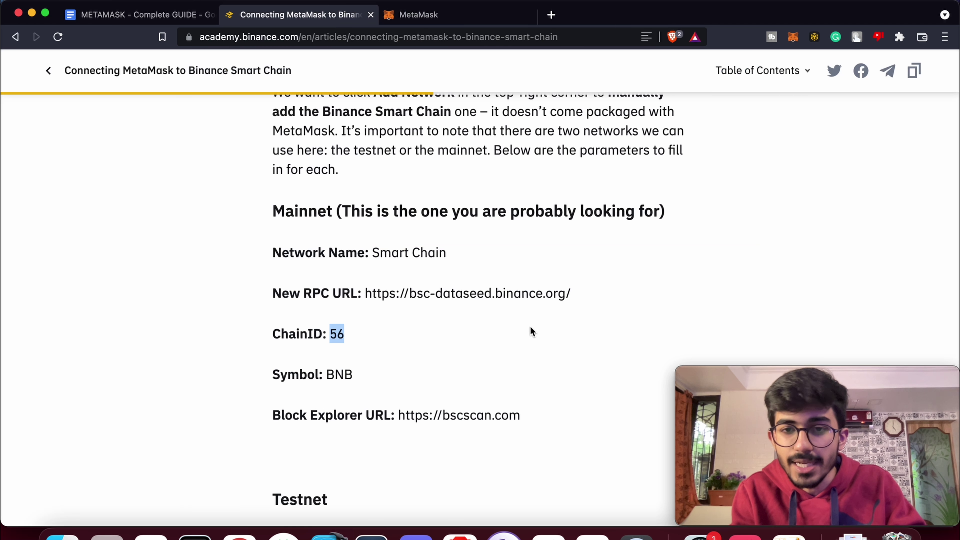
{"action": "double_click", "coordinate": [335, 373]}
{"action": "key", "text": "super+c"}
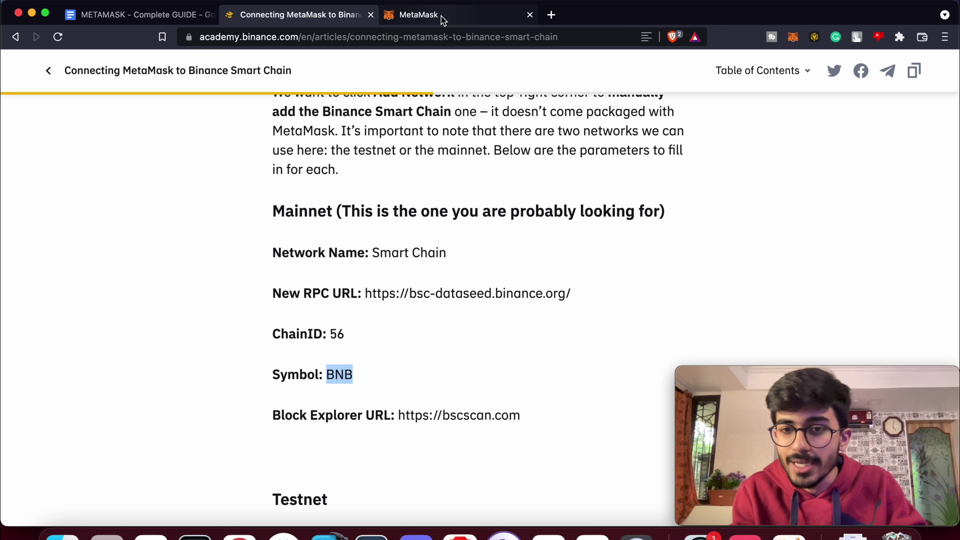
{"action": "left_click", "coordinate": [418, 15]}
{"action": "left_click", "coordinate": [635, 368]}
{"action": "key", "text": "super+v"}
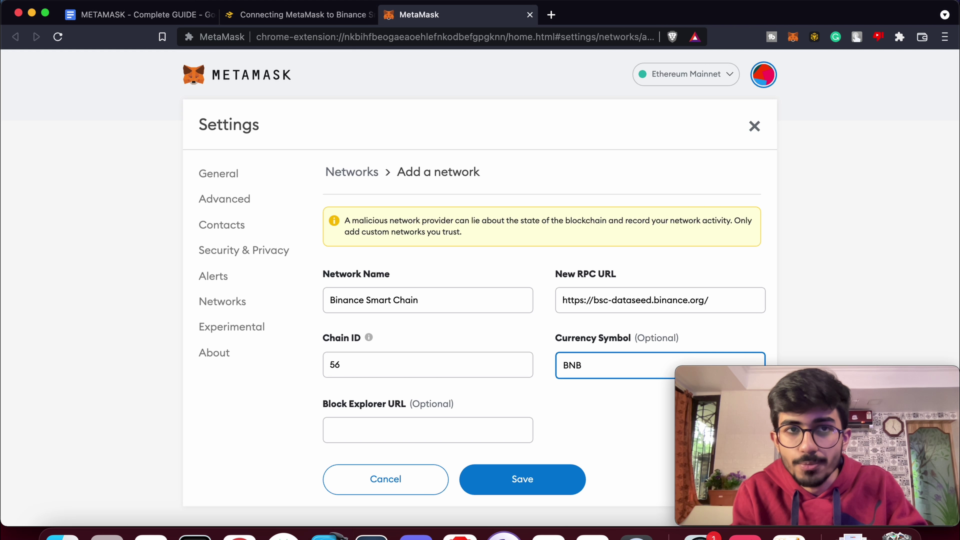
{"action": "left_click", "coordinate": [295, 15]}
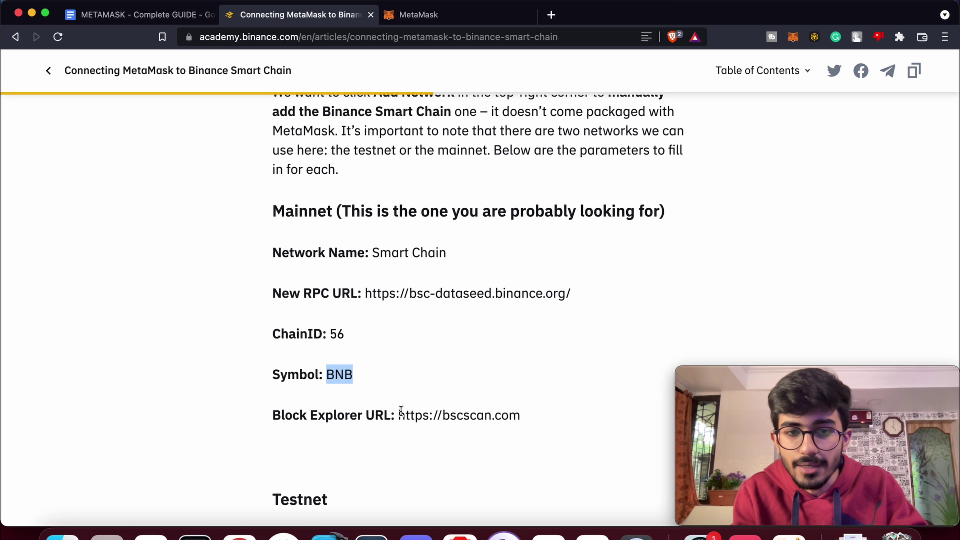
{"action": "left_click_drag", "start_coordinate": [399, 413], "coordinate": [522, 411]}
{"action": "key", "text": "super+c"}
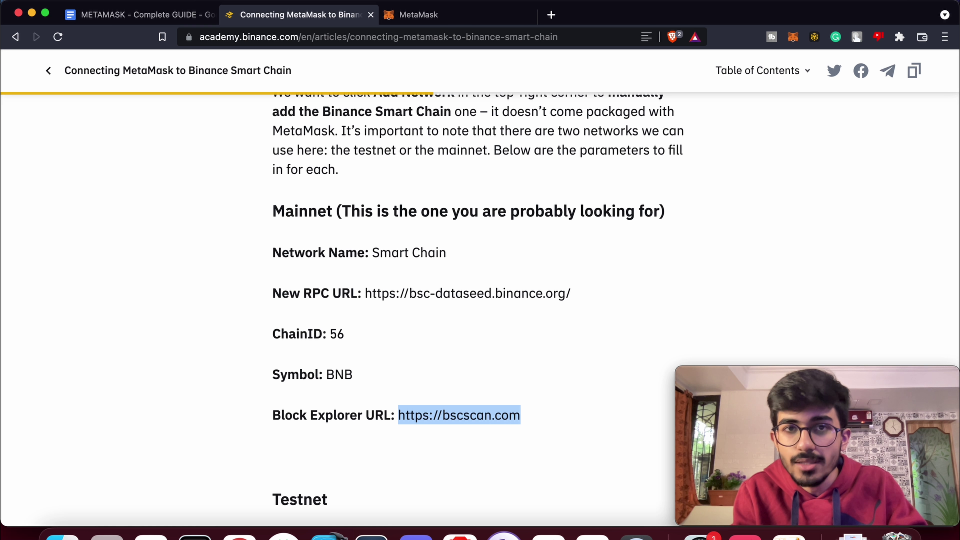
{"action": "left_click", "coordinate": [434, 16]}
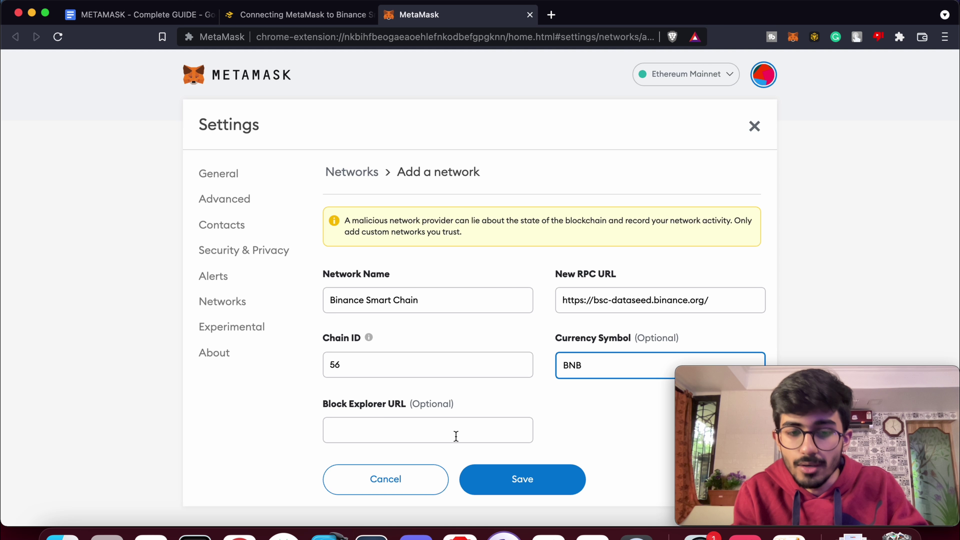
{"action": "left_click", "coordinate": [457, 436]}
{"action": "key", "text": "super+v"}
{"action": "left_click", "coordinate": [625, 438]}
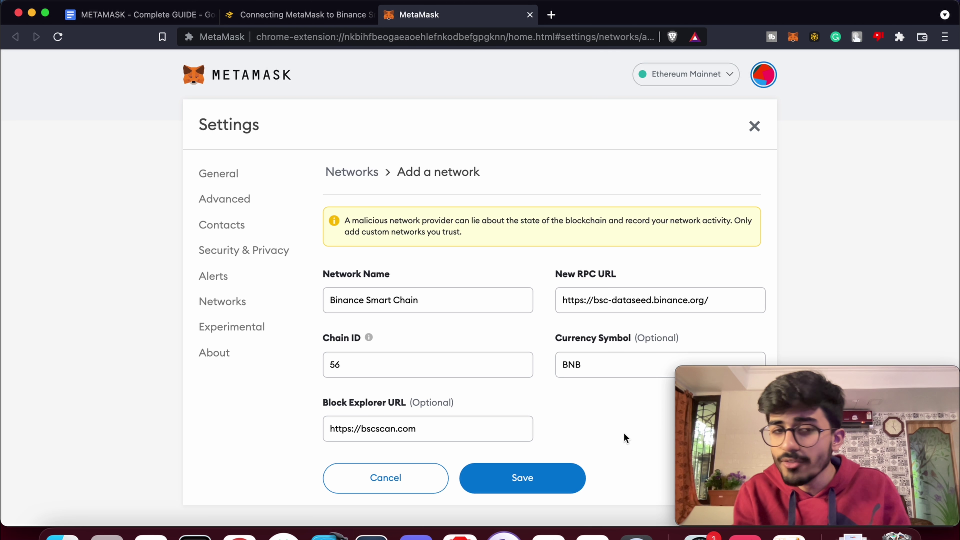
{"action": "left_click", "coordinate": [538, 487]}
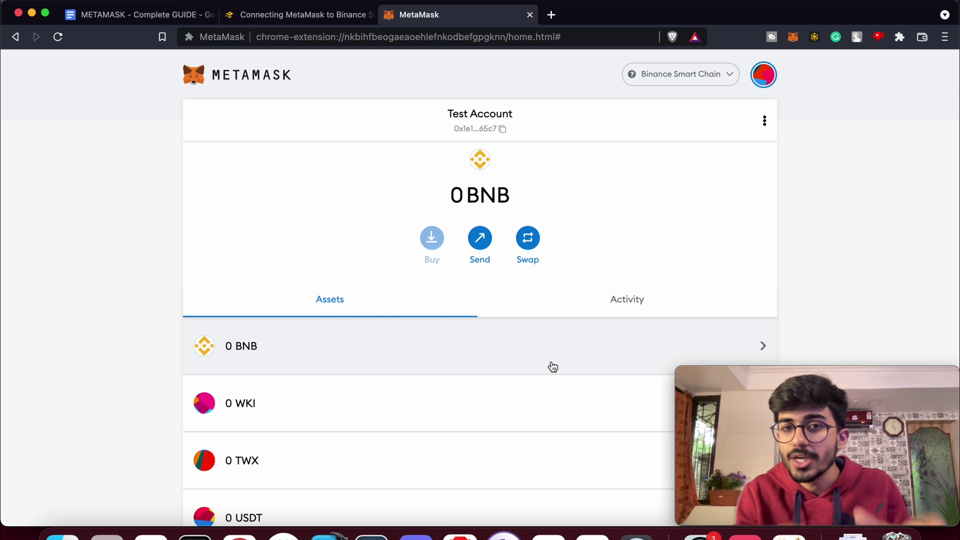
- Scroll through the Binance Smart Chain asset list, then close the MetaMask tab
{"action": "scroll", "coordinate": [511, 412], "scroll_direction": "down", "scroll_amount": 5}
{"action": "scroll", "coordinate": [510, 414], "scroll_direction": "up", "scroll_amount": 3}
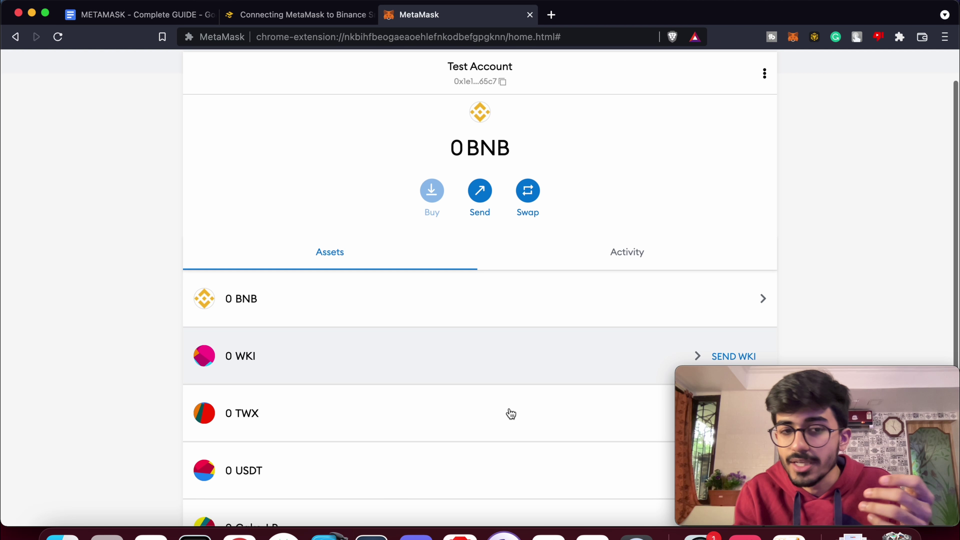
{"action": "scroll", "coordinate": [511, 413], "scroll_direction": "up", "scroll_amount": 2}
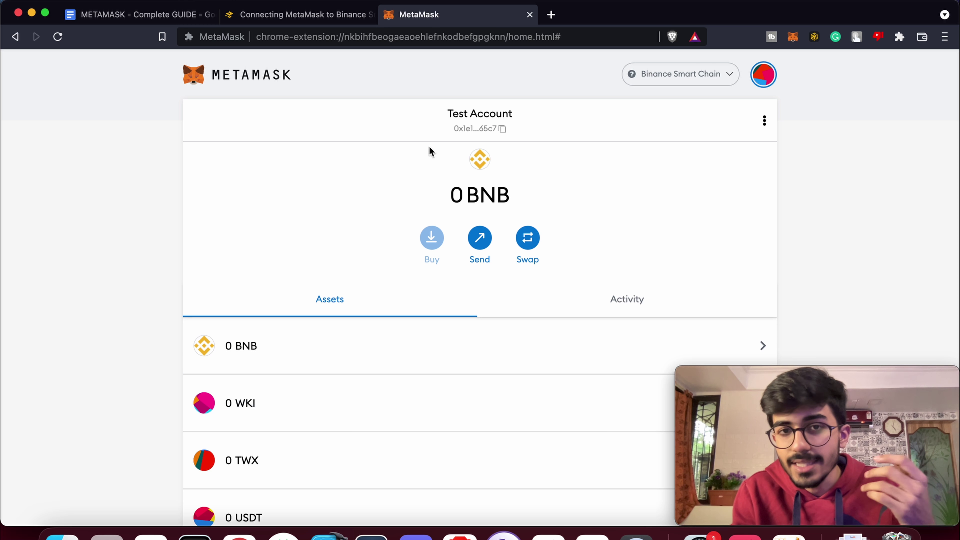
{"action": "left_click", "coordinate": [529, 15]}
- Switch to the guide, check the 0.1487 BNB wallet balance, and return to the document
{"action": "key", "text": "ctrl+shift+Tab"}
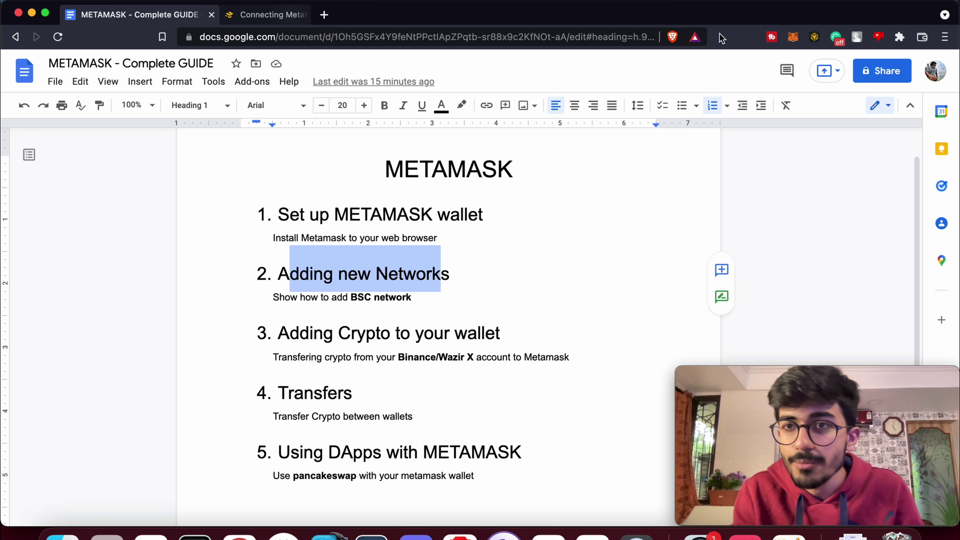
{"action": "left_click", "coordinate": [793, 37]}
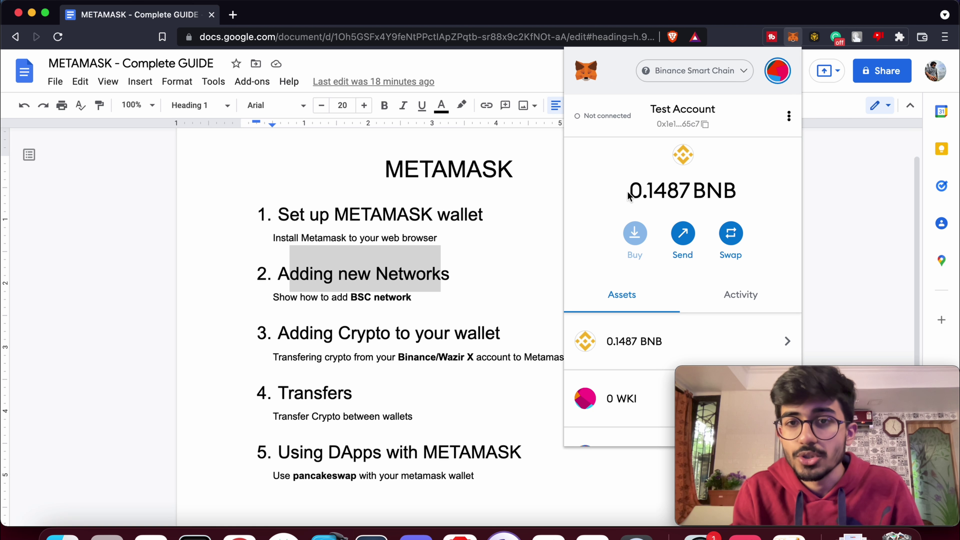
{"action": "left_click_drag", "start_coordinate": [629, 196], "coordinate": [665, 192]}
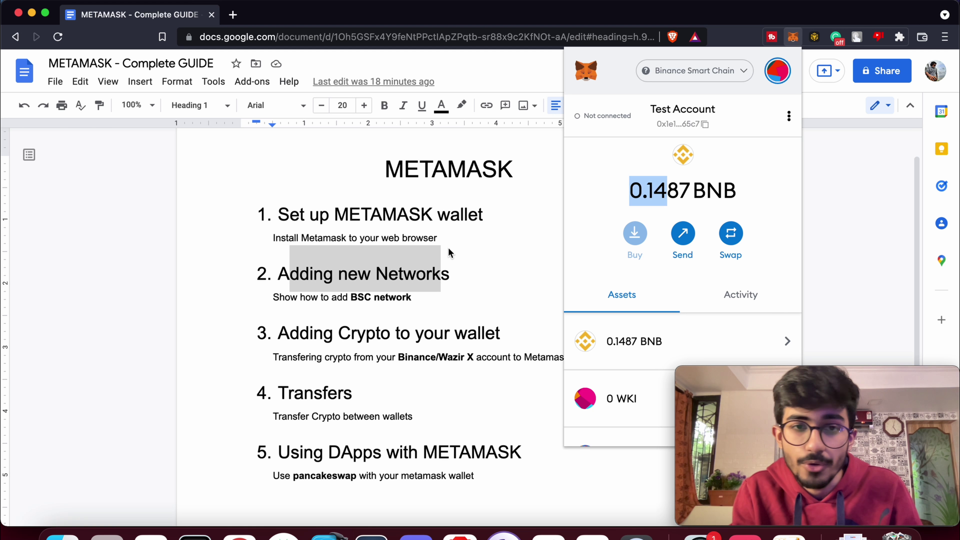
{"action": "left_click", "coordinate": [459, 299]}
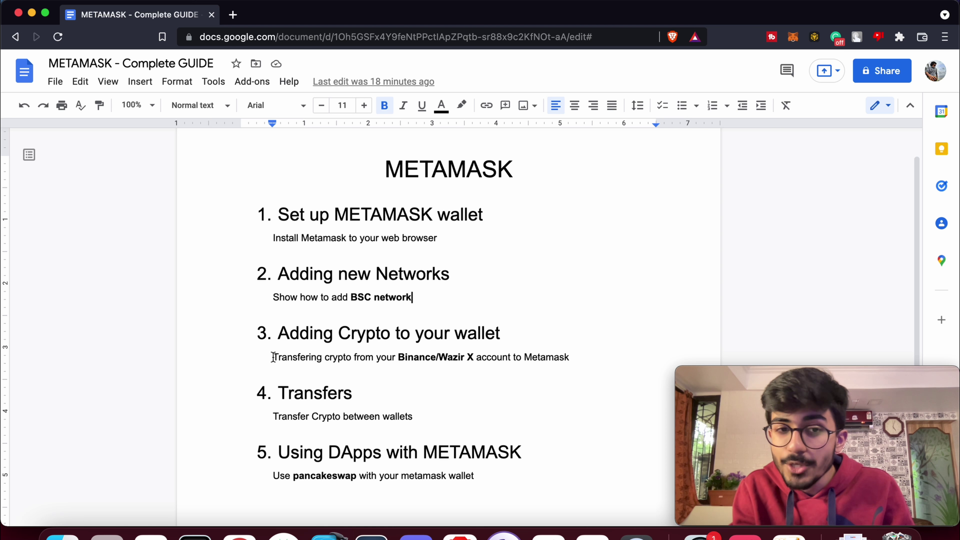
- Highlight the transferring-crypto line and the word Binance, then open a new tab
{"action": "left_click_drag", "start_coordinate": [273, 357], "coordinate": [503, 354]}
{"action": "left_click", "coordinate": [513, 350]}
{"action": "triple_click", "coordinate": [516, 355]}
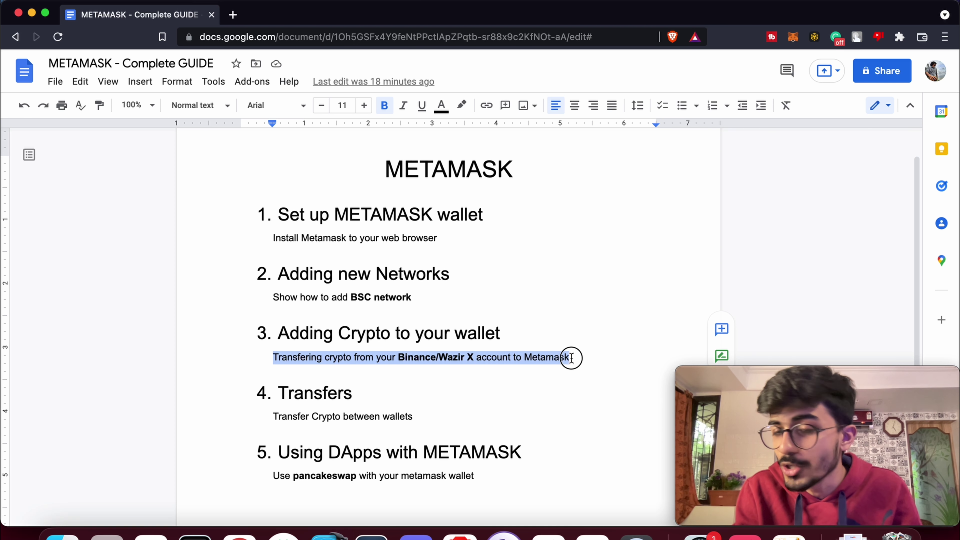
{"action": "left_click", "coordinate": [475, 357]}
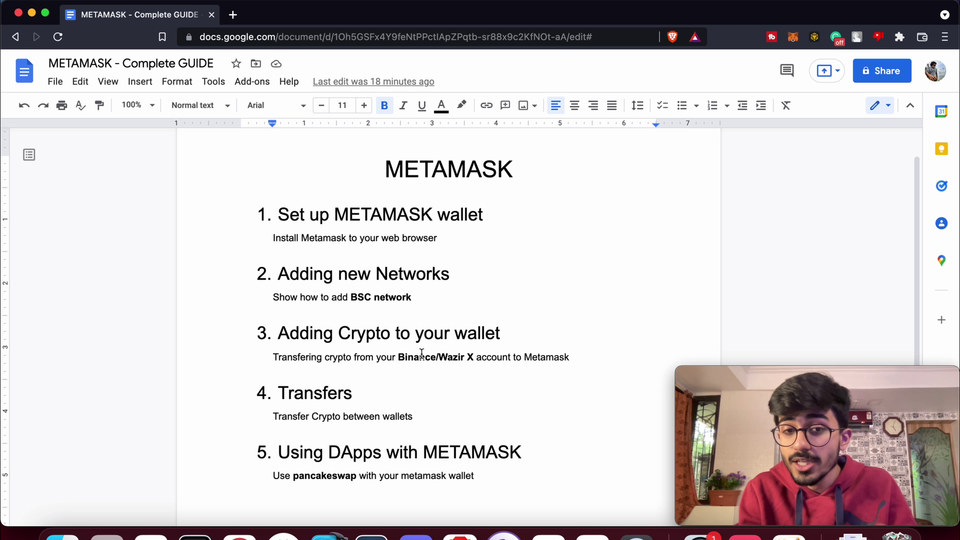
{"action": "double_click", "coordinate": [419, 358]}
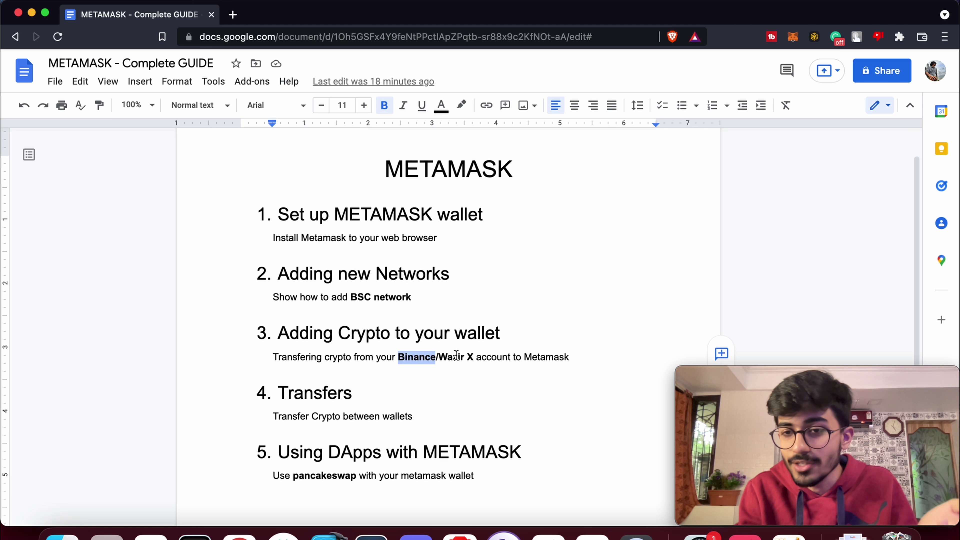
{"action": "left_click", "coordinate": [233, 14]}
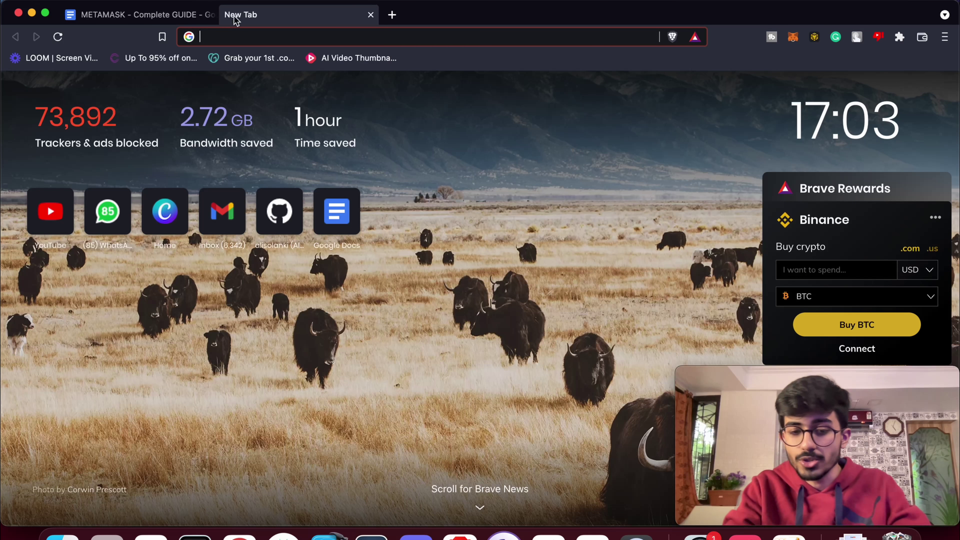
- Go to binance.com, open Withdraw from the Fiat and Spot wallet, and list coins
{"action": "type", "text": "binance.com/en-IN"}
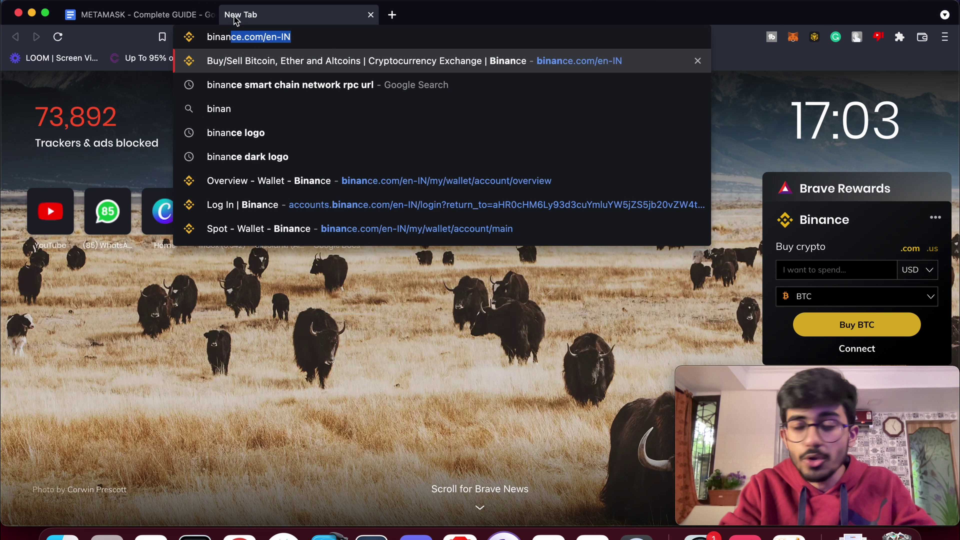
{"action": "key", "text": "Return"}
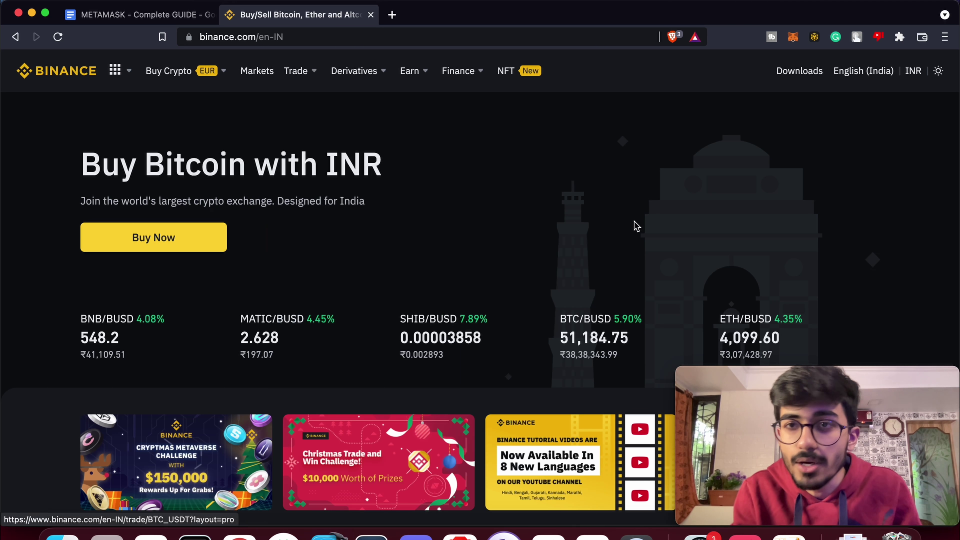
{"action": "mouse_move", "coordinate": [634, 75]}
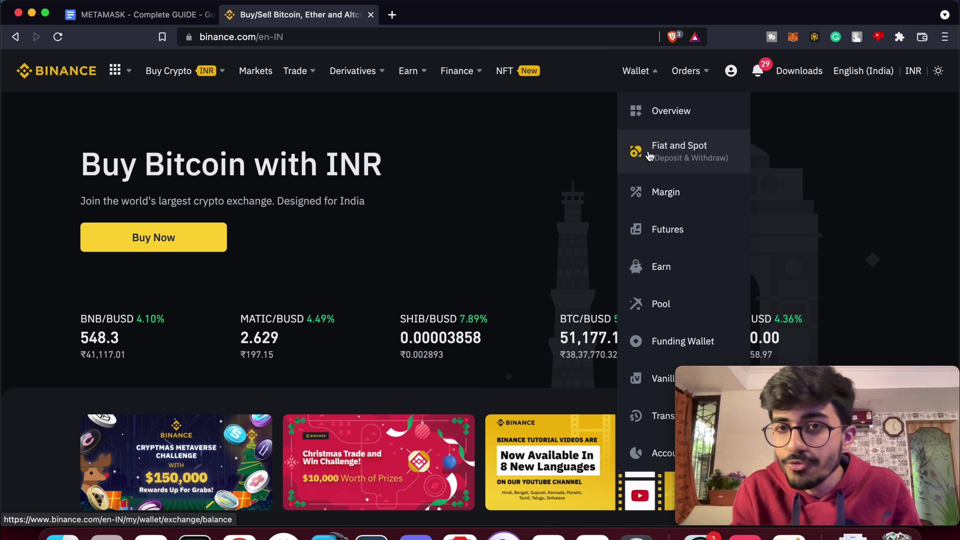
{"action": "left_click", "coordinate": [666, 155]}
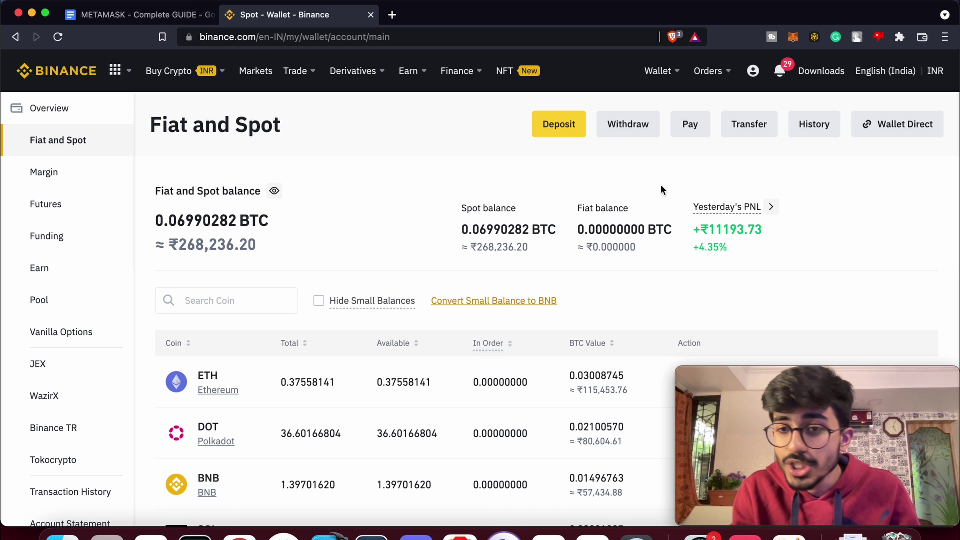
{"action": "left_click", "coordinate": [618, 120]}
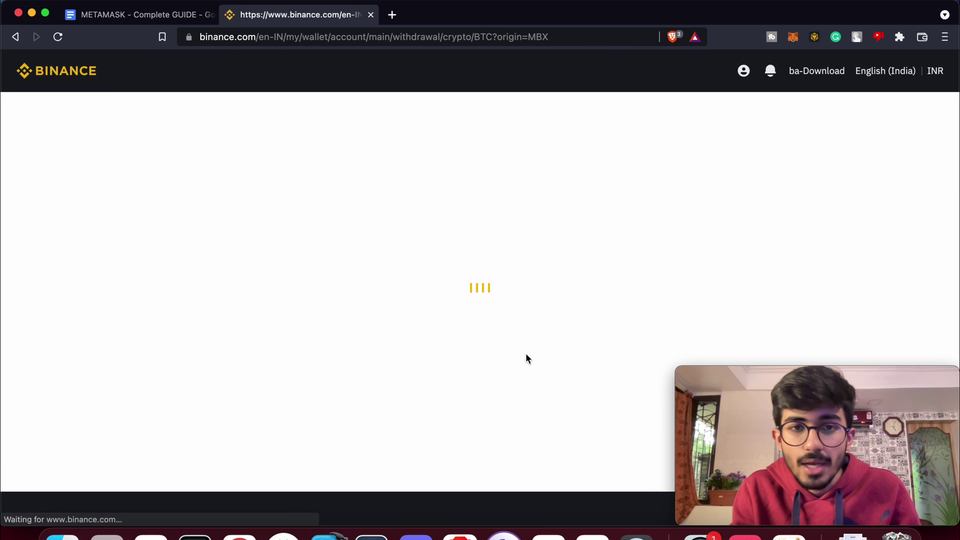
{"action": "left_click", "coordinate": [354, 212]}
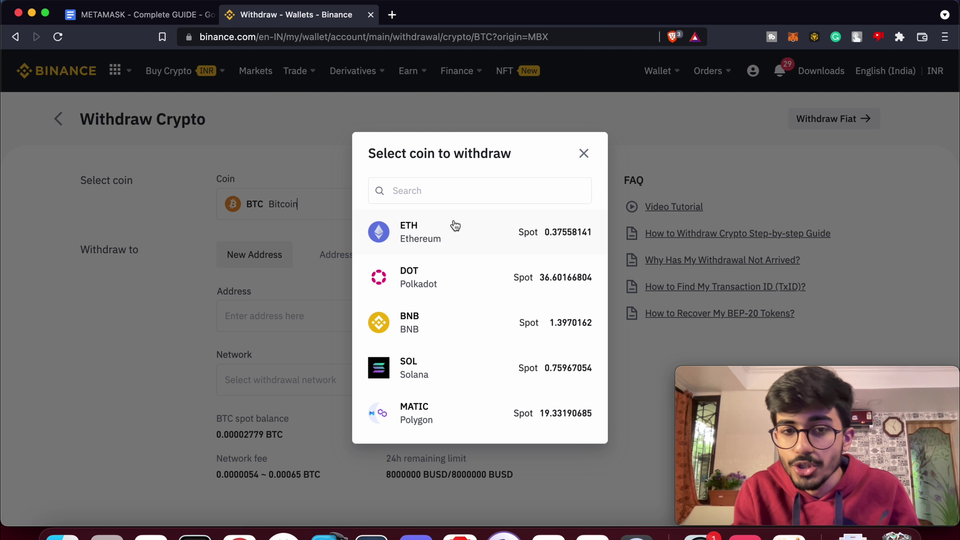
- Change the Binance withdrawal coin from ETH to BNB, with its 1.3970162 BNB spot balance
{"action": "left_click", "coordinate": [417, 237]}
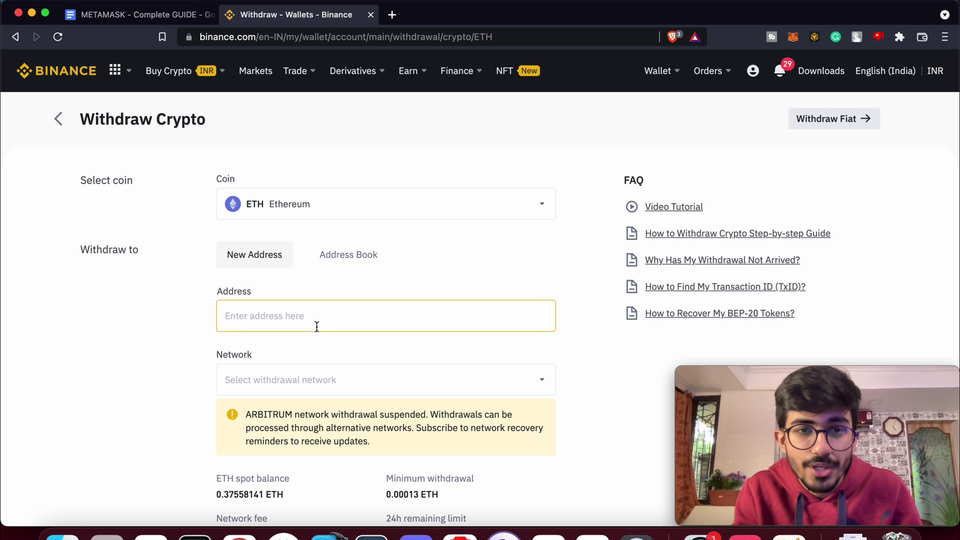
{"action": "left_click", "coordinate": [353, 211]}
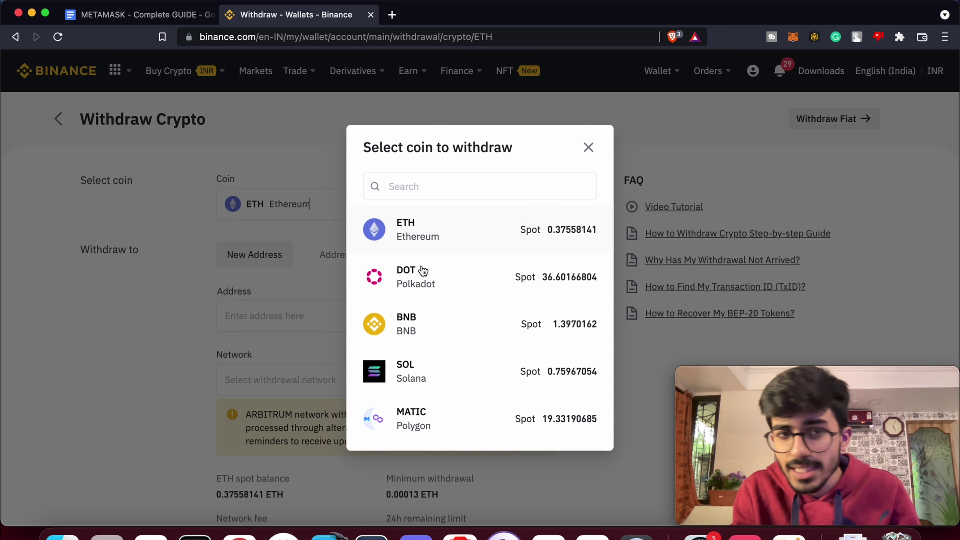
{"action": "left_click", "coordinate": [424, 326]}
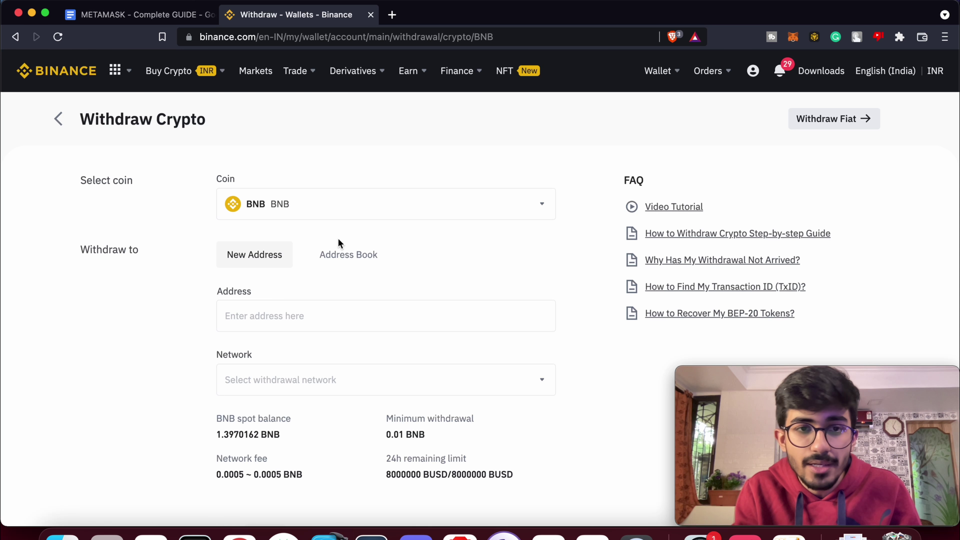
{"action": "scroll", "coordinate": [288, 280], "scroll_direction": "down", "scroll_amount": 3}
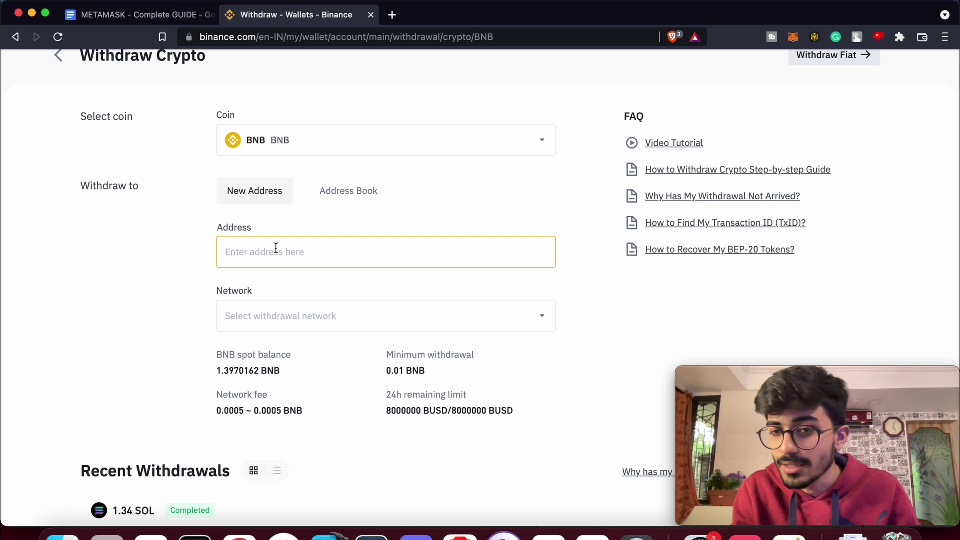
- Paste the copied MetaMask address as the withdrawal recipient and keep the BSC (BEP20) network
{"action": "left_click", "coordinate": [793, 37]}
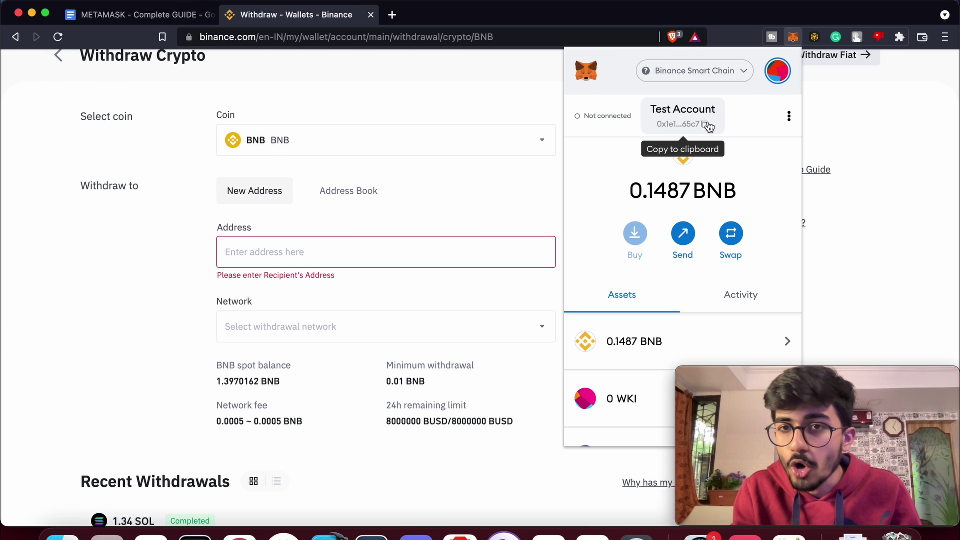
{"action": "left_click", "coordinate": [686, 123]}
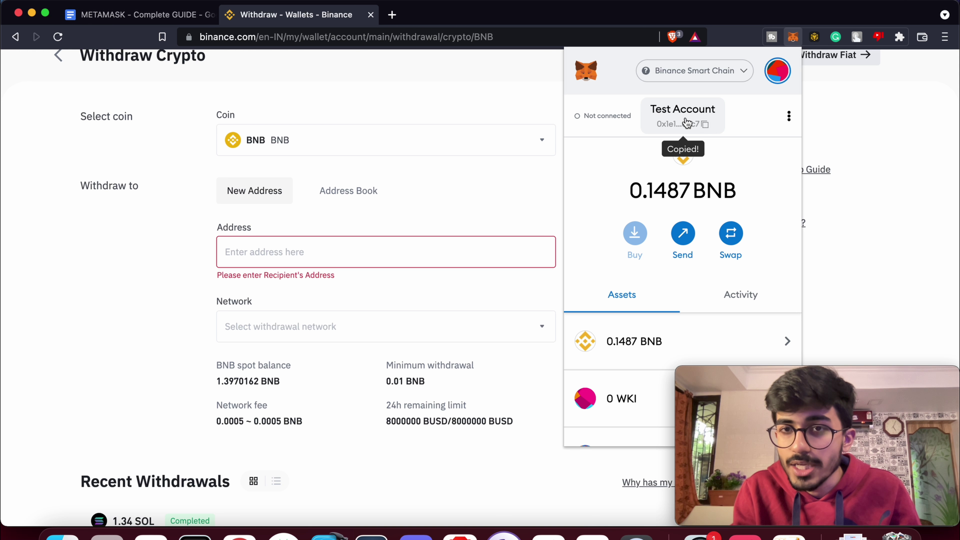
{"action": "left_click", "coordinate": [327, 257]}
{"action": "key", "text": "super+v"}
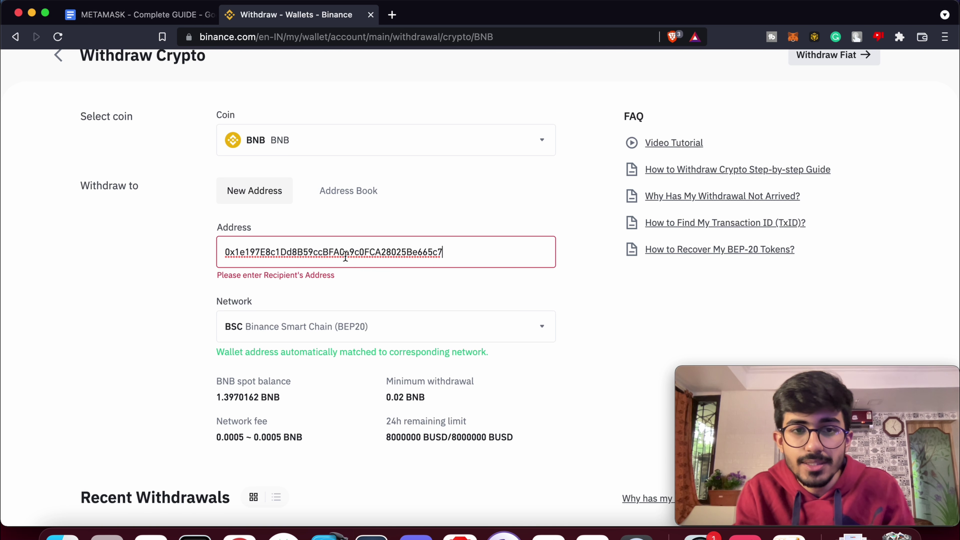
{"action": "left_click", "coordinate": [322, 326]}
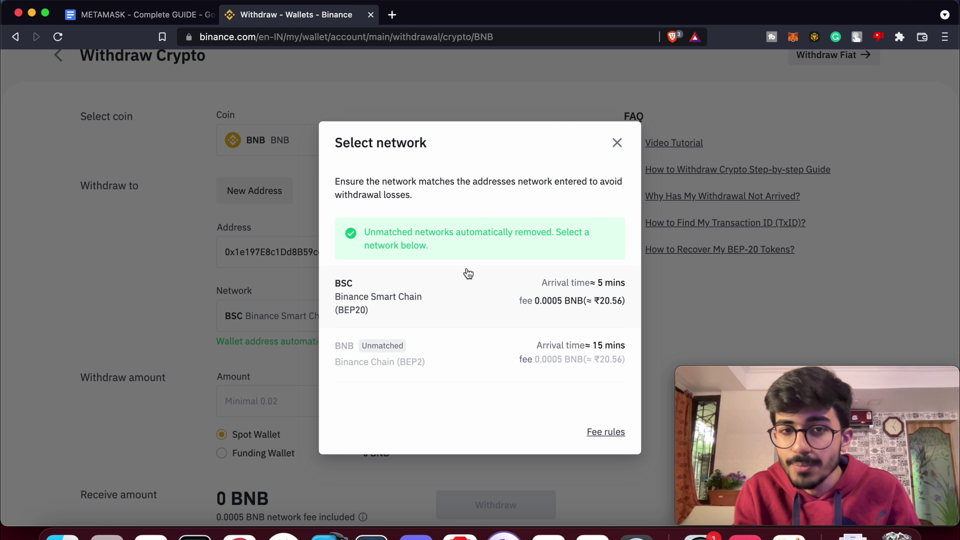
{"action": "left_click", "coordinate": [616, 146]}
{"action": "scroll", "coordinate": [322, 388], "scroll_direction": "down", "scroll_amount": 3}
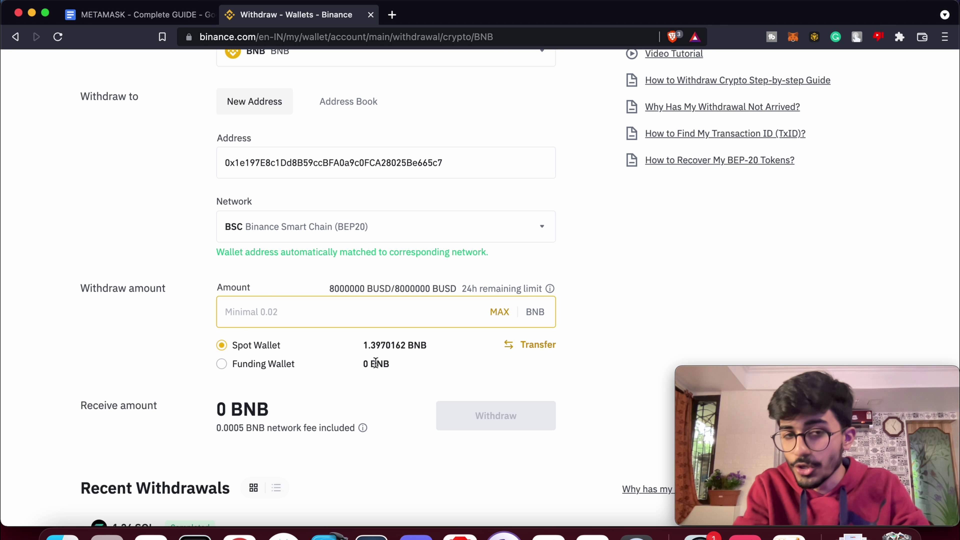
- Submit a 0.2 BNB withdrawal, accept the BSC warning, and start entering the authenticator code
{"action": "type", "text": "0."}
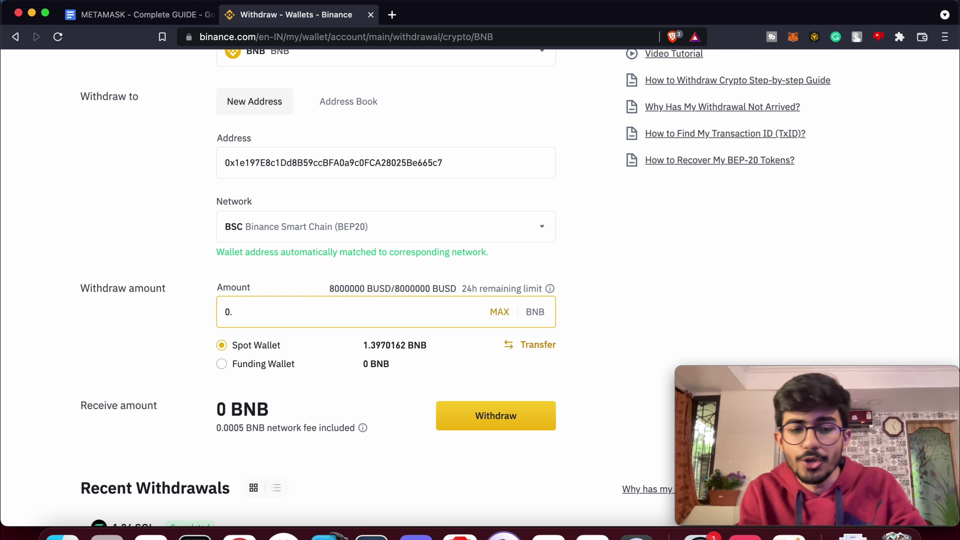
{"action": "type", "text": "2"}
{"action": "left_click", "coordinate": [615, 267]}
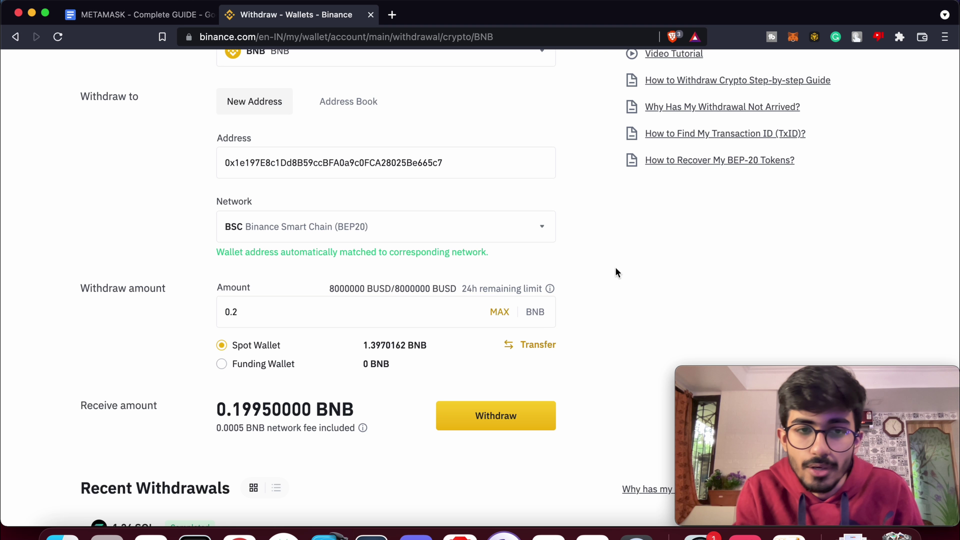
{"action": "scroll", "coordinate": [329, 290], "scroll_direction": "down", "scroll_amount": 3}
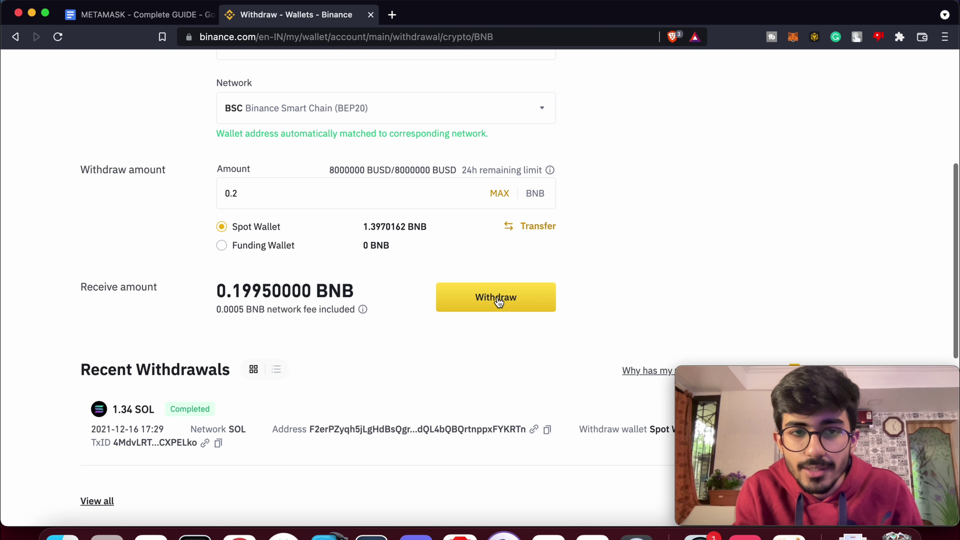
{"action": "left_click", "coordinate": [498, 302]}
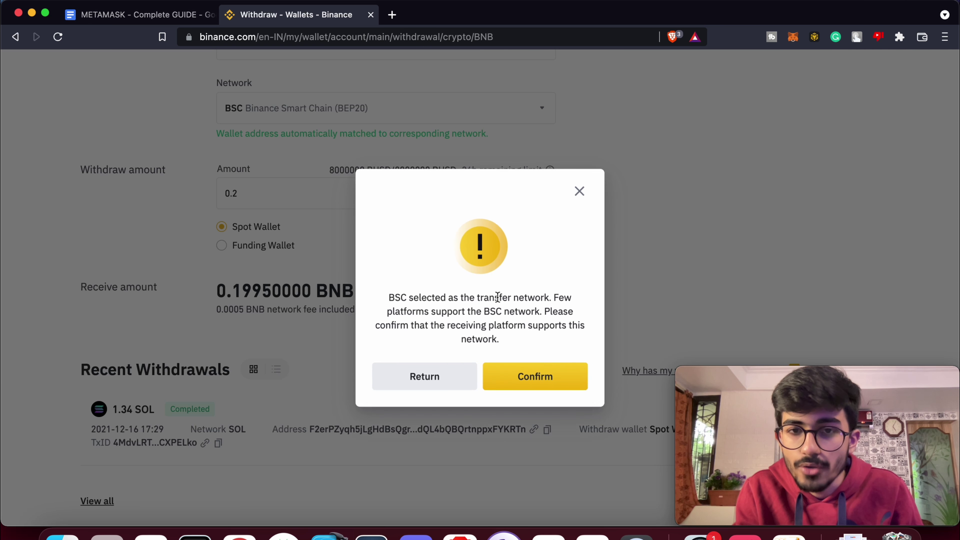
{"action": "left_click", "coordinate": [533, 381]}
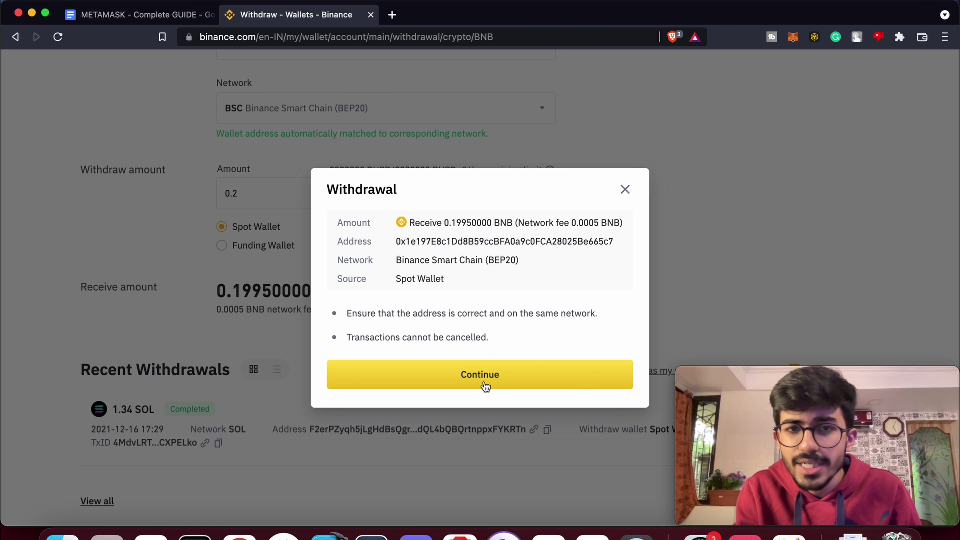
{"action": "left_click", "coordinate": [485, 385]}
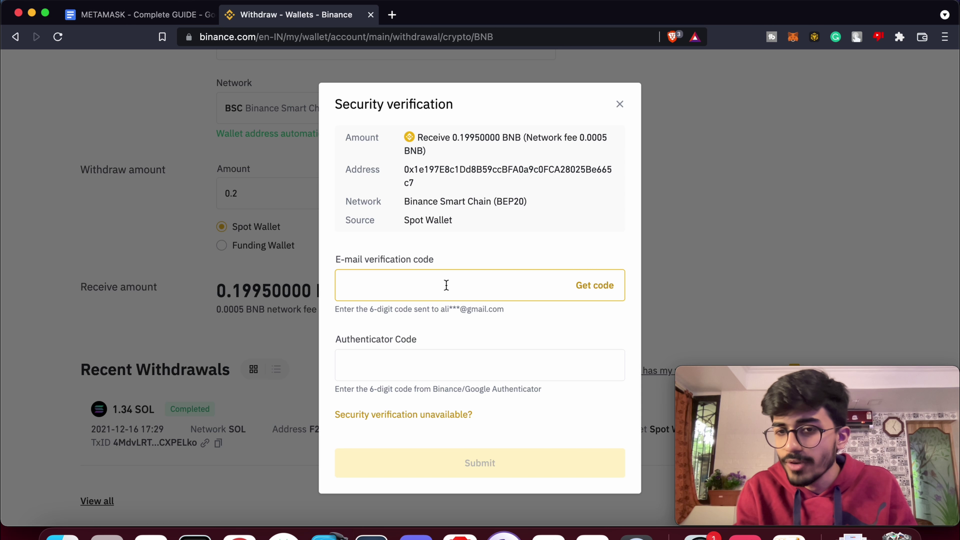
{"action": "left_click", "coordinate": [427, 357]}
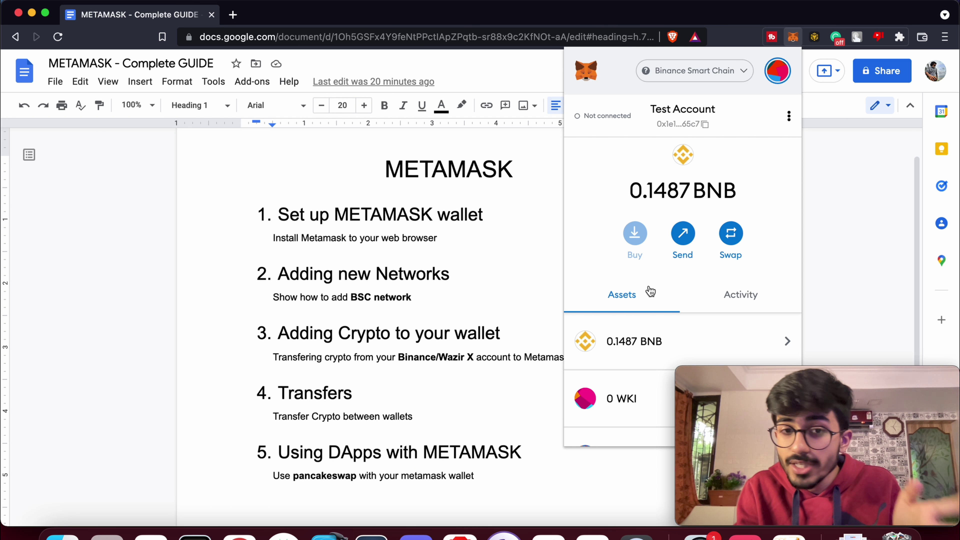
{"action": "double_click", "coordinate": [651, 196]}
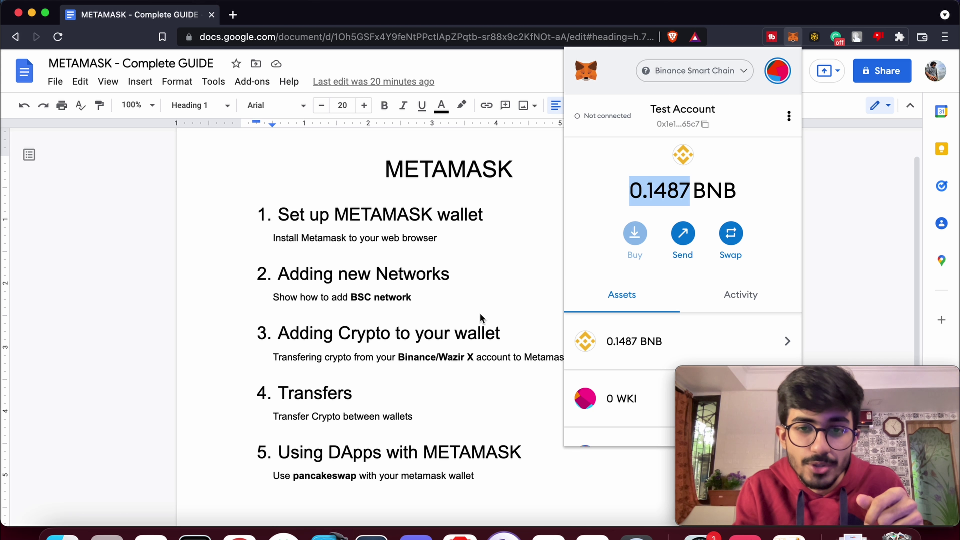
{"action": "left_click", "coordinate": [453, 371]}
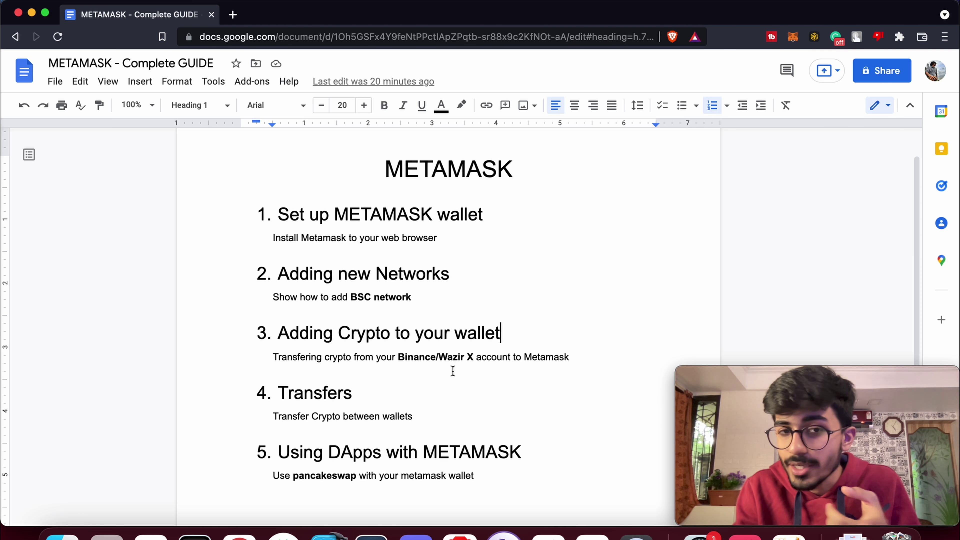
{"action": "double_click", "coordinate": [326, 416]}
{"action": "key", "text": "alt+shift+m"}
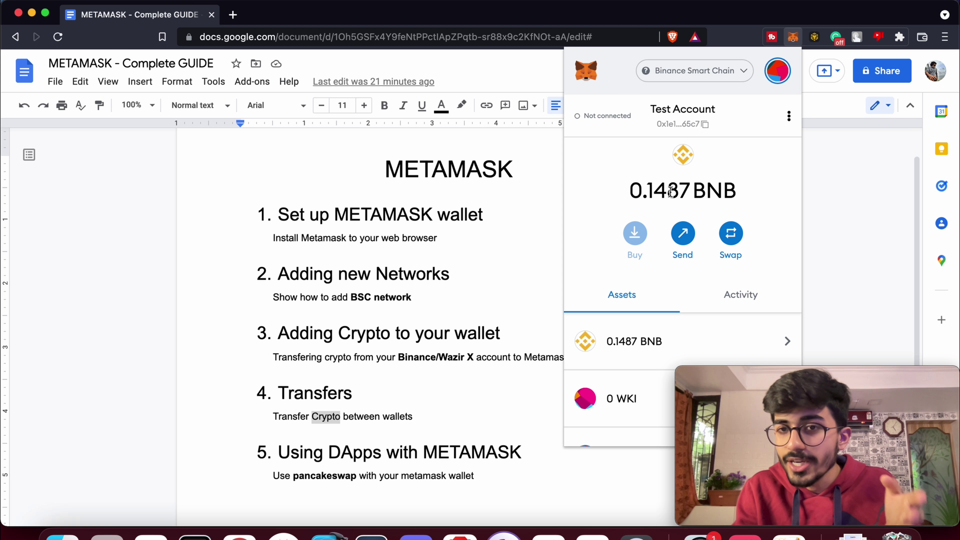
- Start a BNB send and list the wallet's own accounts, Account 1 to Test Account 4, as recipients
{"action": "left_click", "coordinate": [776, 80]}
{"action": "scroll", "coordinate": [651, 196], "scroll_direction": "down", "scroll_amount": 1}
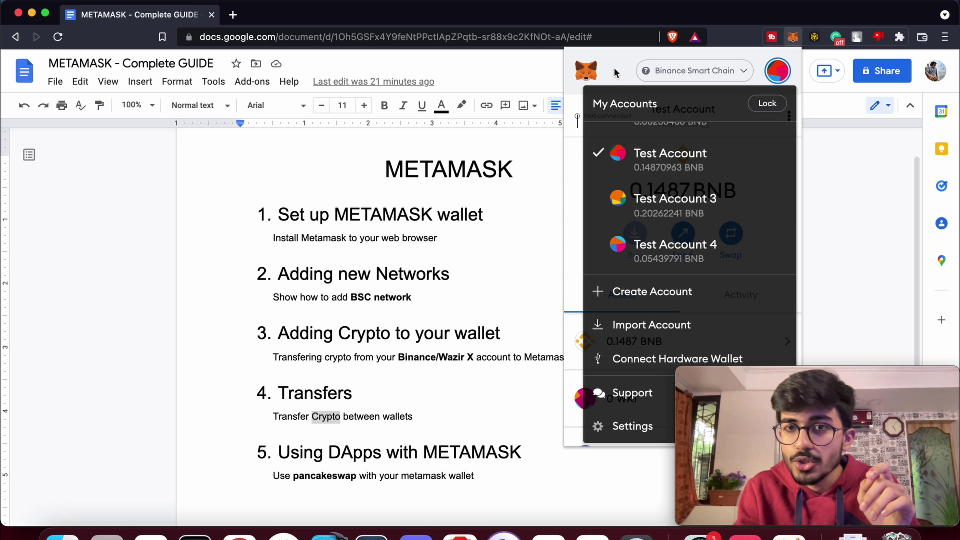
{"action": "left_click", "coordinate": [669, 156]}
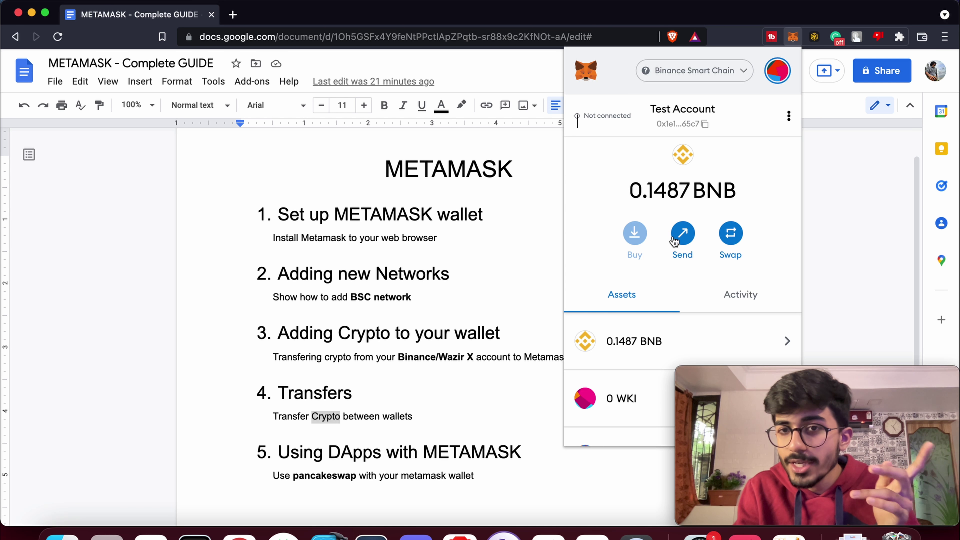
{"action": "left_click", "coordinate": [689, 233]}
{"action": "left_click", "coordinate": [653, 181]}
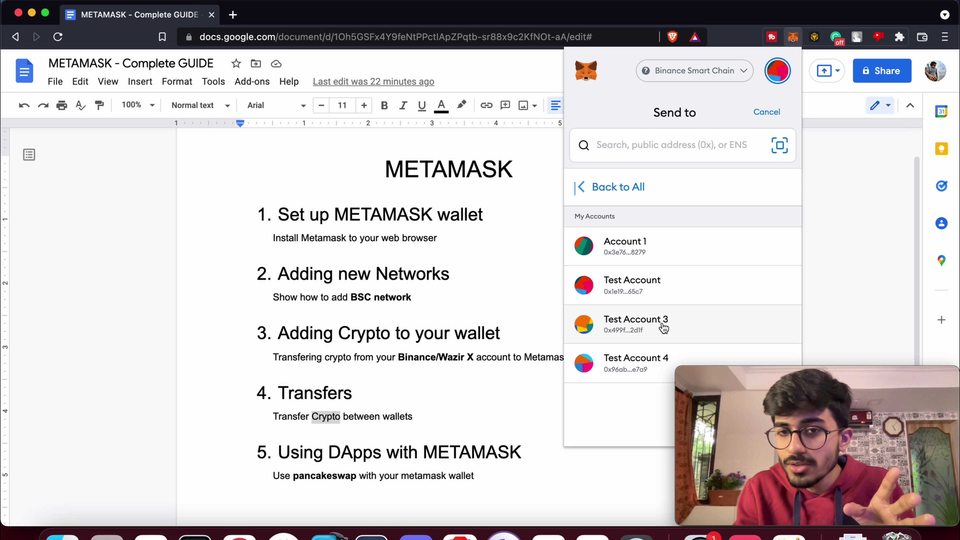
- Send 0.04 BNB to Test Account 3 and confirm it at about 0.000105 BNB gas
{"action": "left_click", "coordinate": [638, 327]}
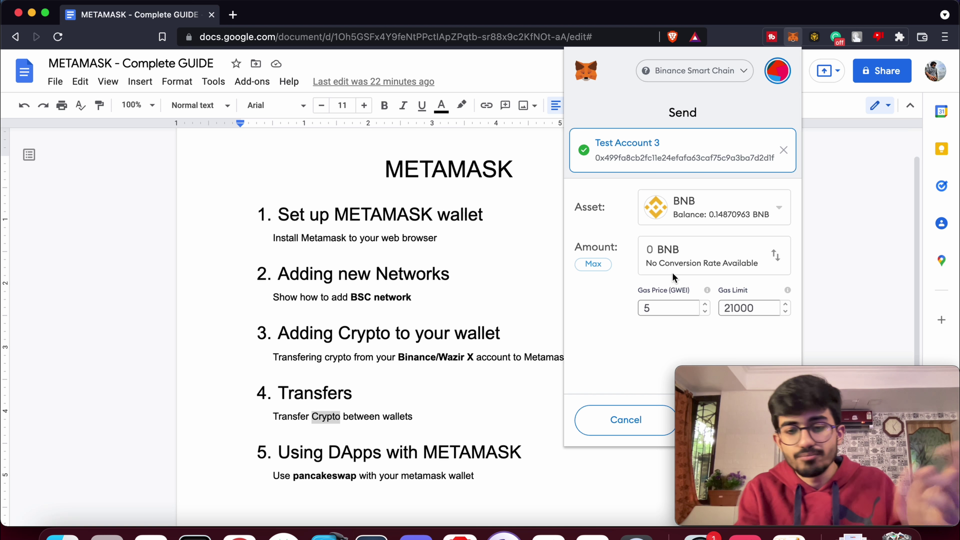
{"action": "type", "text": "0"}
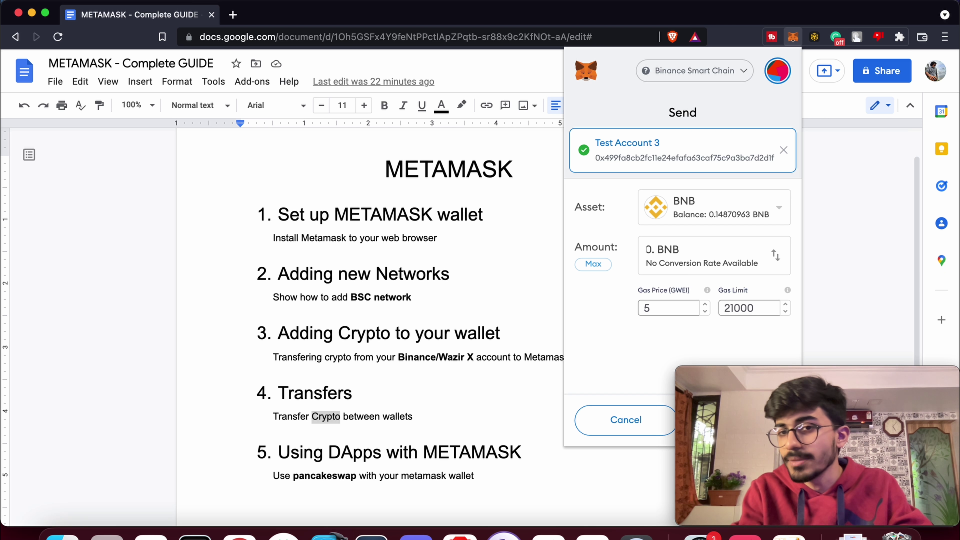
{"action": "type", "text": ".0"}
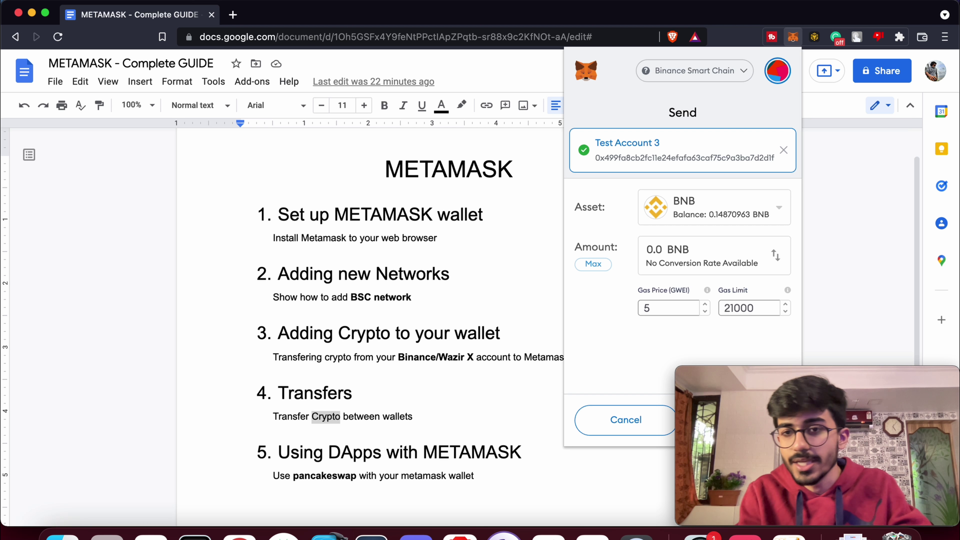
{"action": "type", "text": "4"}
{"action": "mouse_move", "coordinate": [774, 370]}
{"action": "left_click_drag", "start_coordinate": [779, 367], "coordinate": [361, 318]}
{"action": "left_click", "coordinate": [768, 425]}
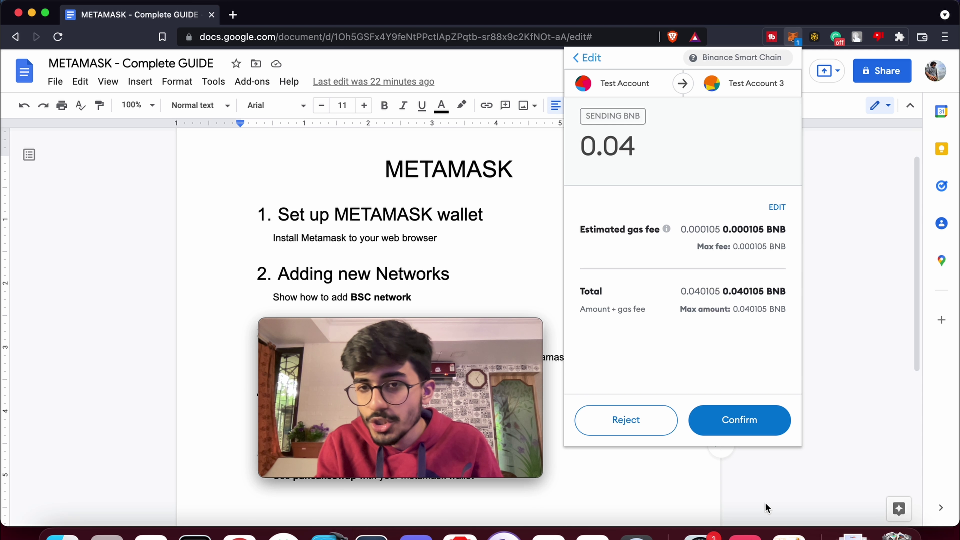
{"action": "left_click", "coordinate": [756, 419]}
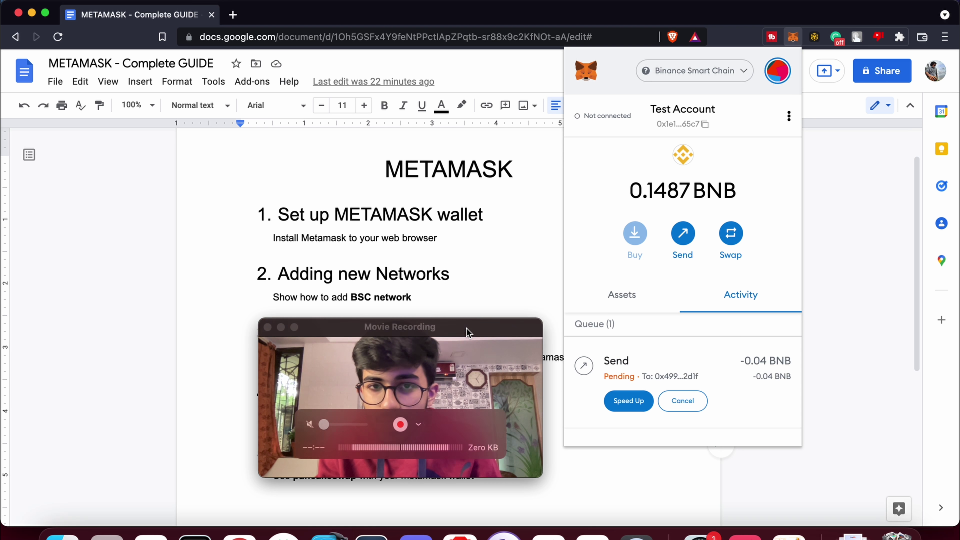
- Switch to Test Account 3 and review its 0.2426 BNB assets and transaction activity
{"action": "left_click_drag", "start_coordinate": [469, 327], "coordinate": [888, 386]}
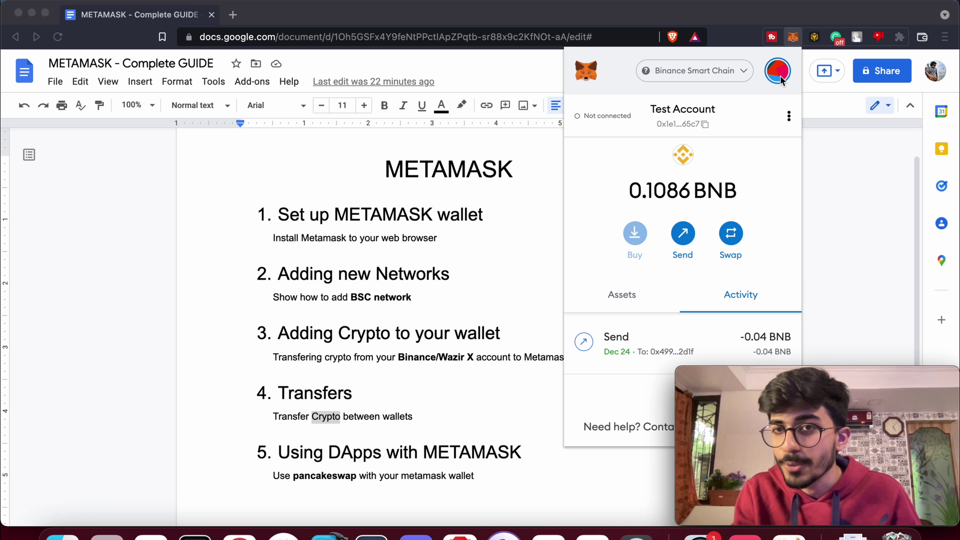
{"action": "left_click", "coordinate": [722, 162]}
{"action": "left_click", "coordinate": [777, 70]}
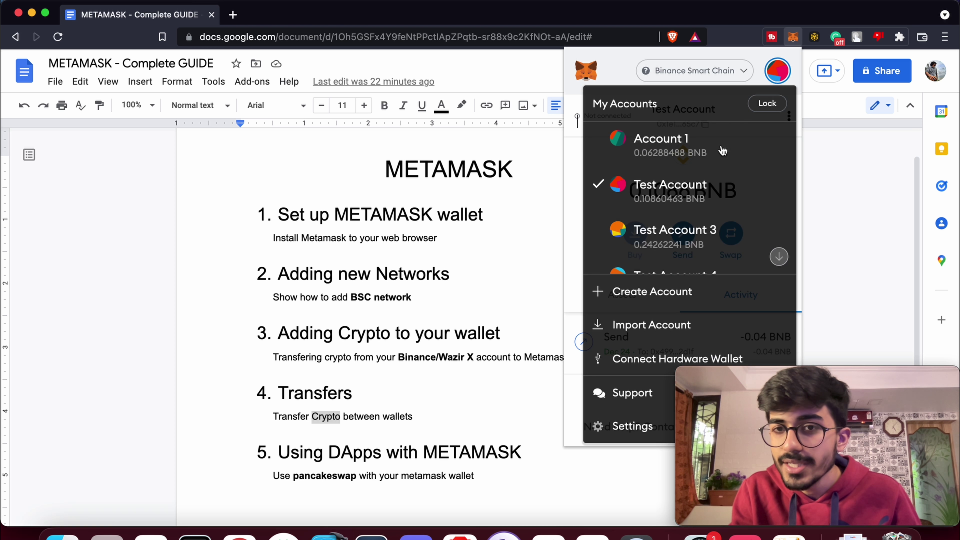
{"action": "scroll", "coordinate": [687, 231], "scroll_direction": "down", "scroll_amount": 2}
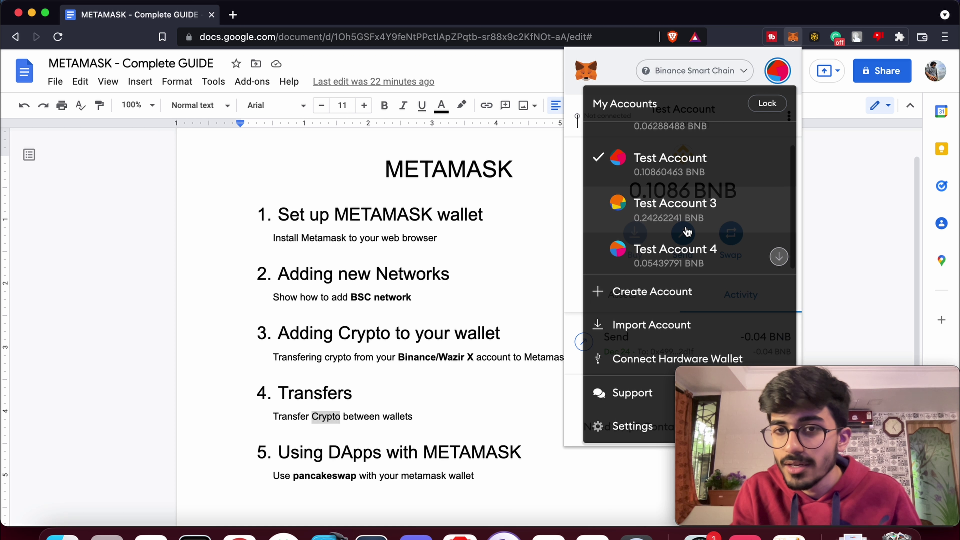
{"action": "left_click", "coordinate": [658, 218]}
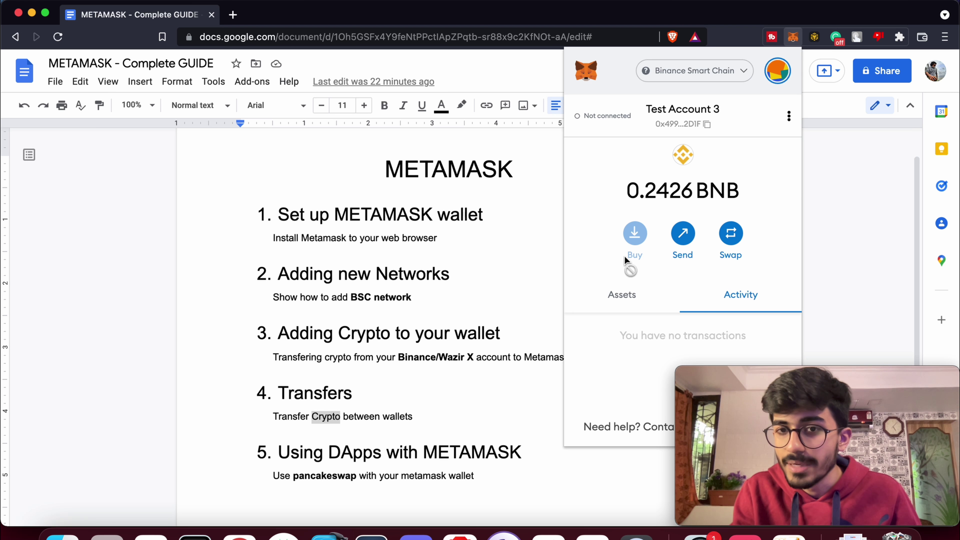
{"action": "left_click", "coordinate": [624, 296]}
{"action": "left_click", "coordinate": [740, 297]}
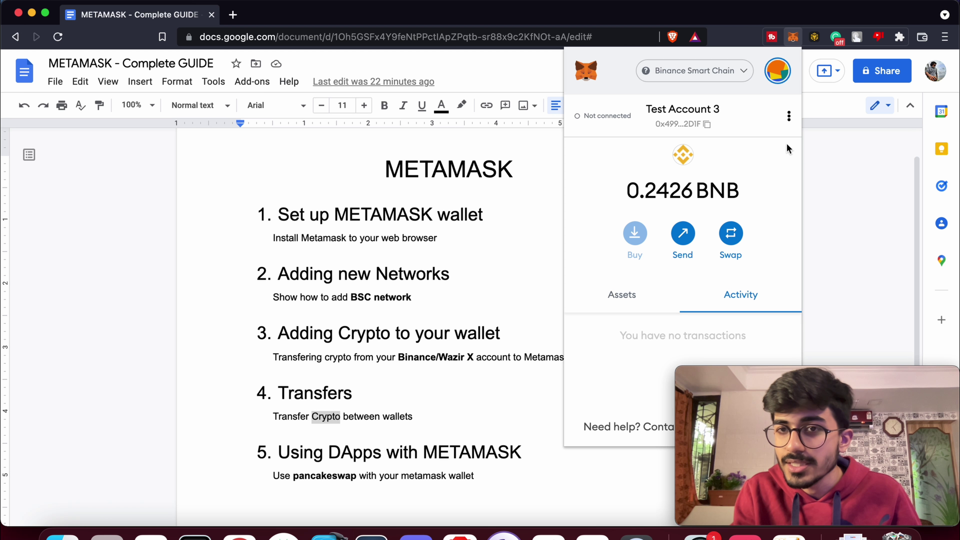
- Switch back to Test Account and close the MetaMask wallet
{"action": "left_click", "coordinate": [778, 72]}
{"action": "left_click", "coordinate": [665, 187]}
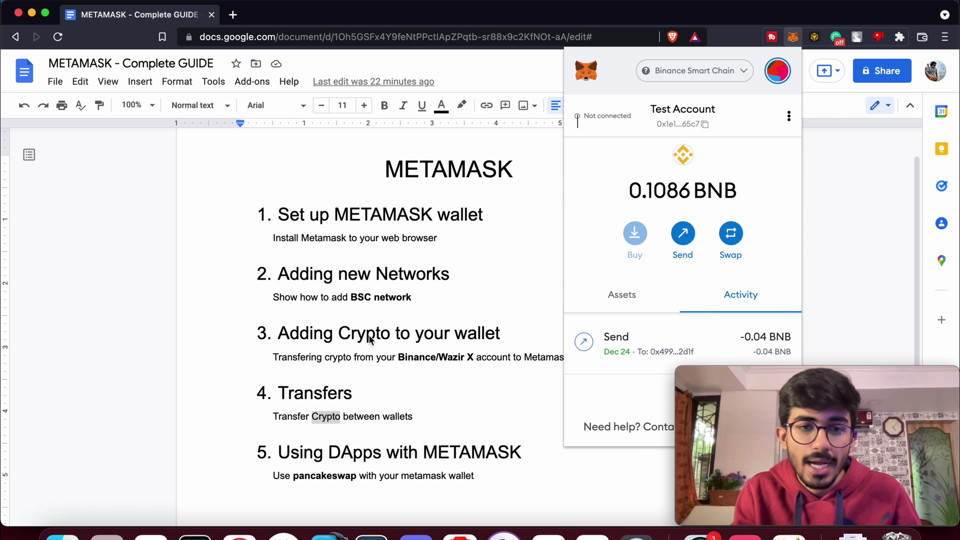
{"action": "left_click", "coordinate": [371, 340]}
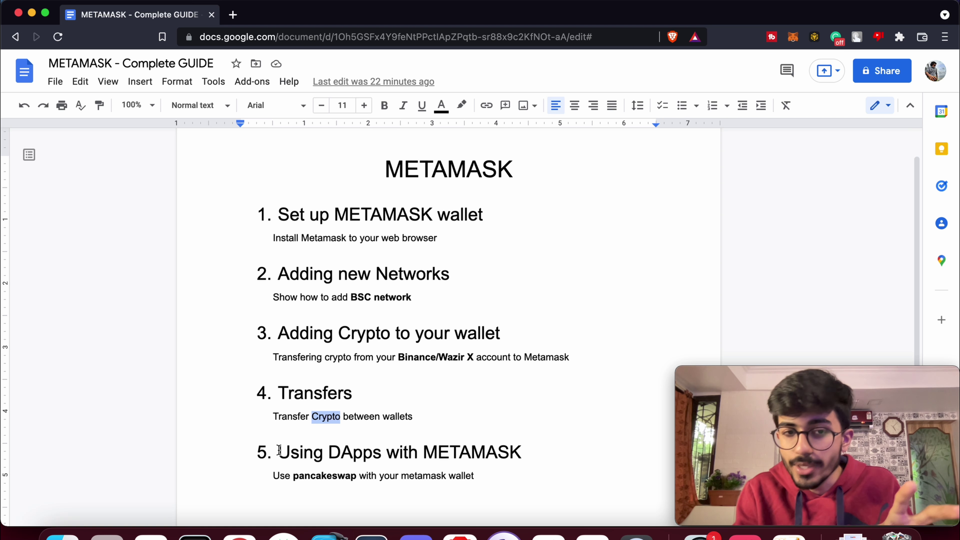
- Select and deselect text in heading 5, 'Using DApps with METAMASK', of the guide outline
{"action": "left_click_drag", "start_coordinate": [279, 450], "coordinate": [514, 450]}
{"action": "left_click", "coordinate": [514, 450]}
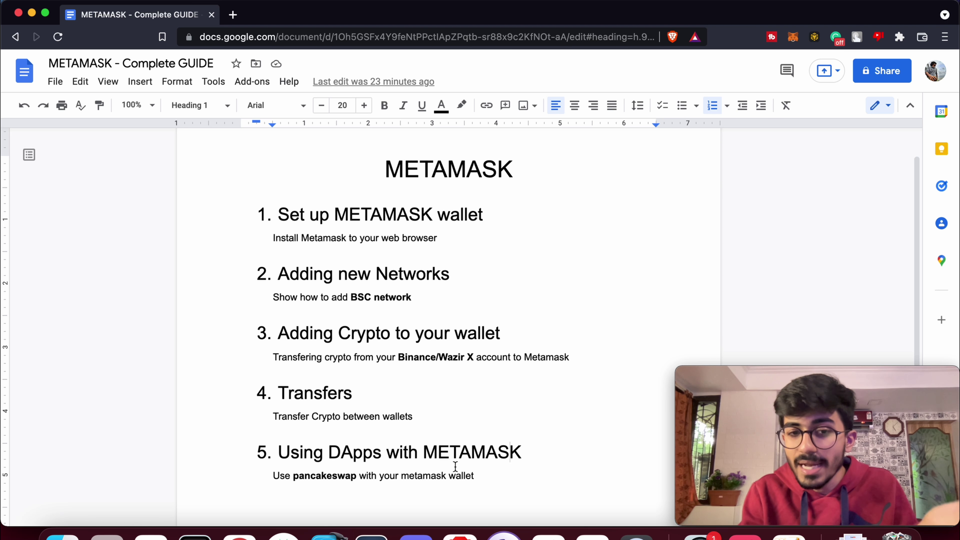
{"action": "double_click", "coordinate": [342, 469]}
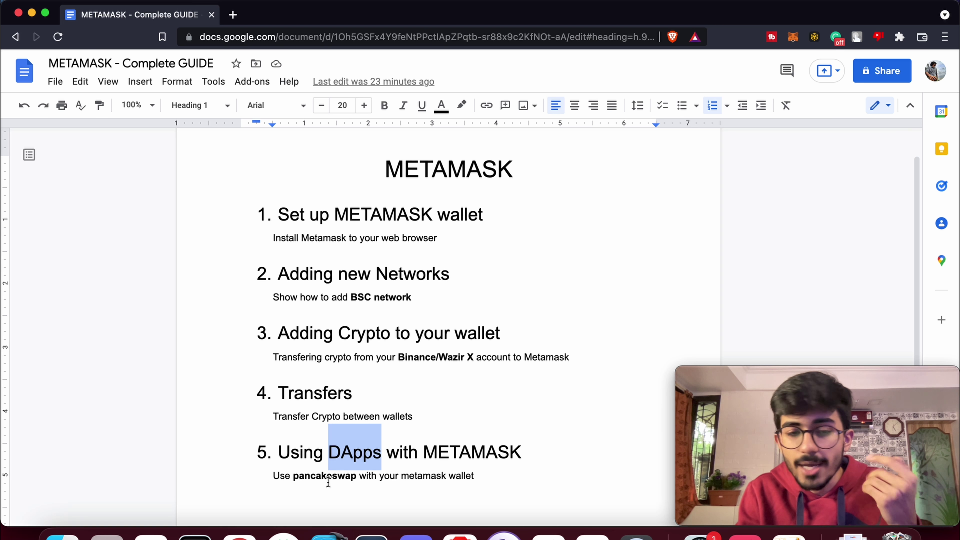
{"action": "left_click", "coordinate": [336, 474]}
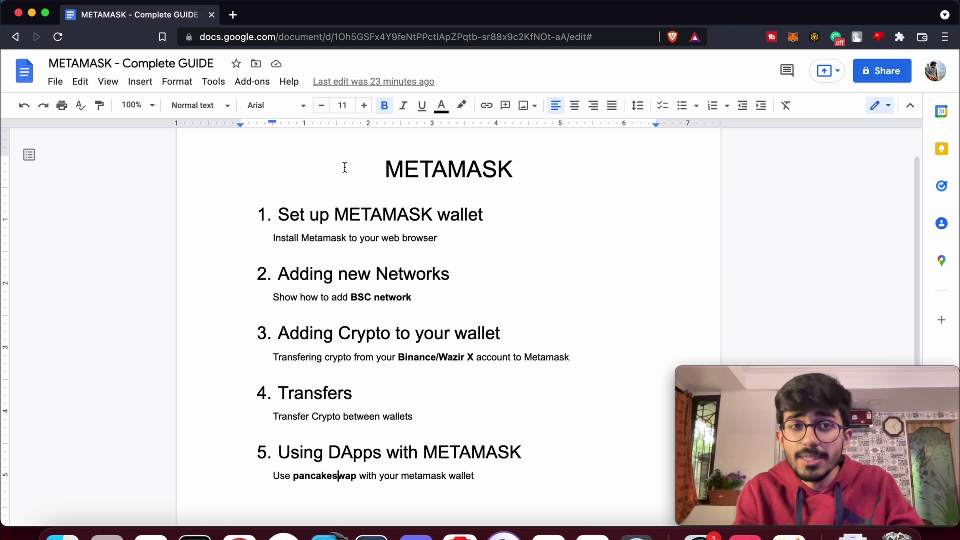
- Load PancakeSwap from 'panca' in a new tab and switch to its BNB-to-CAKE Exchange page
{"action": "left_click", "coordinate": [233, 16]}
{"action": "type", "text": "pancakeswap.finance/liquidity"}
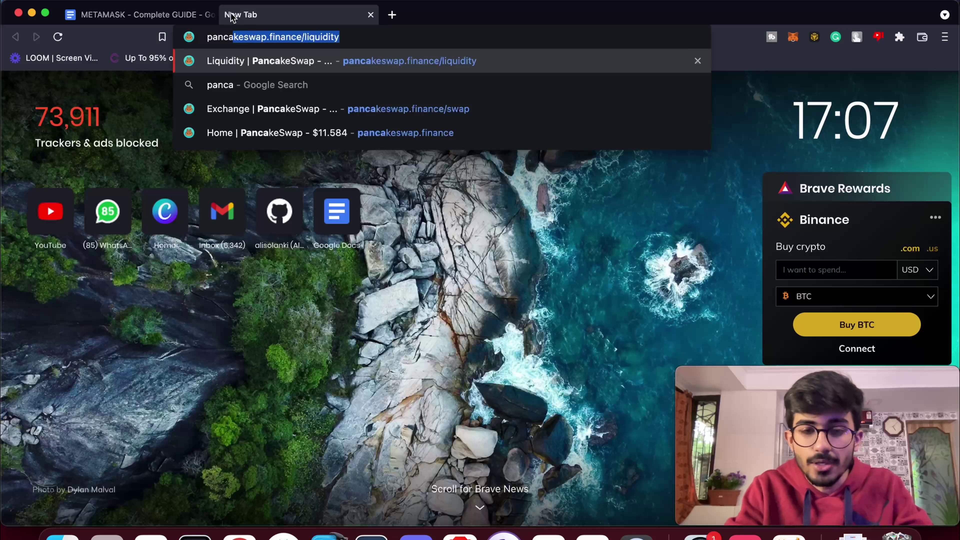
{"action": "key", "text": "Return"}
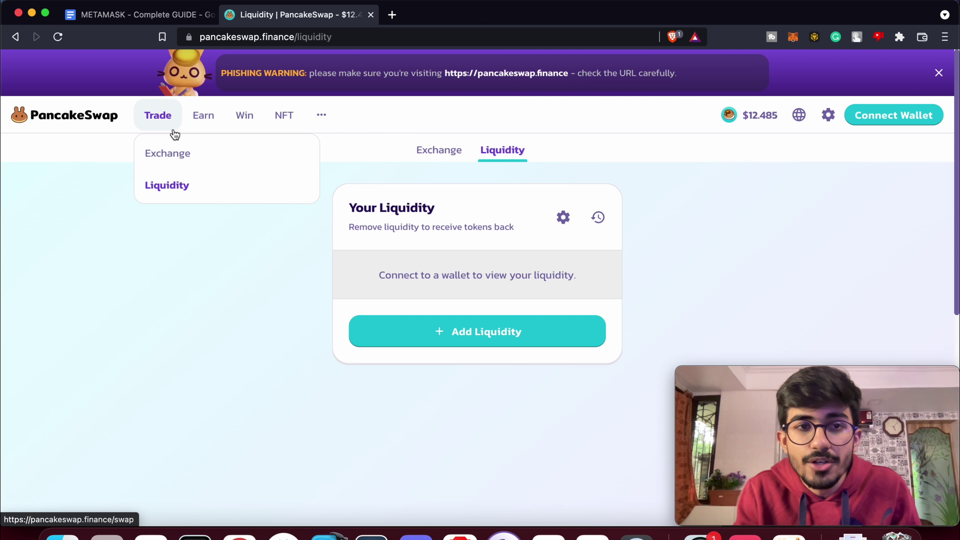
{"action": "mouse_move", "coordinate": [245, 115]}
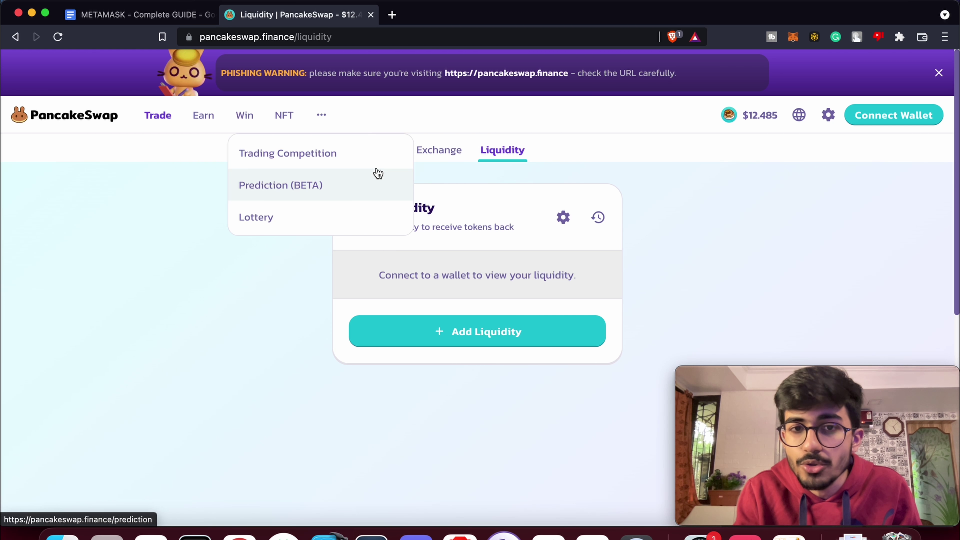
{"action": "left_click", "coordinate": [420, 157]}
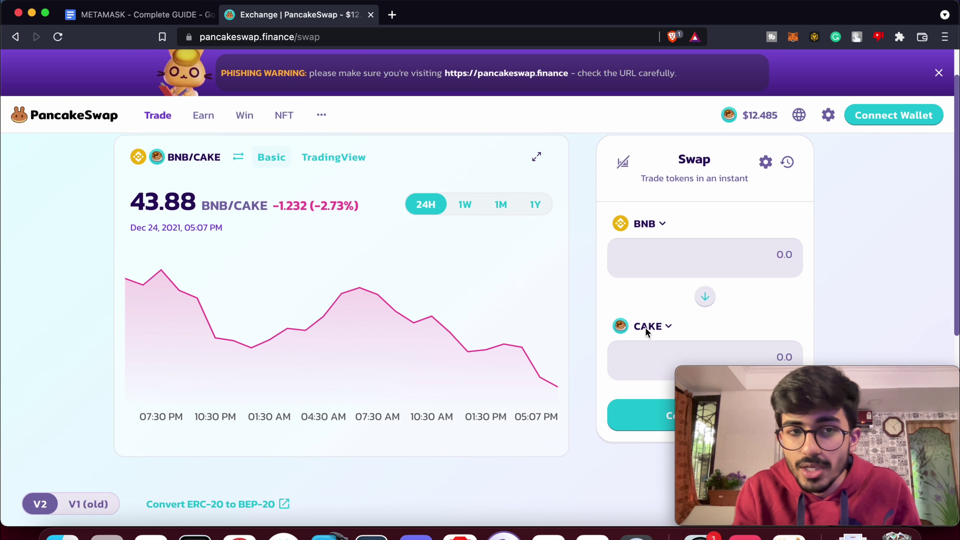
{"action": "scroll", "coordinate": [796, 196], "scroll_direction": "down", "scroll_amount": 2}
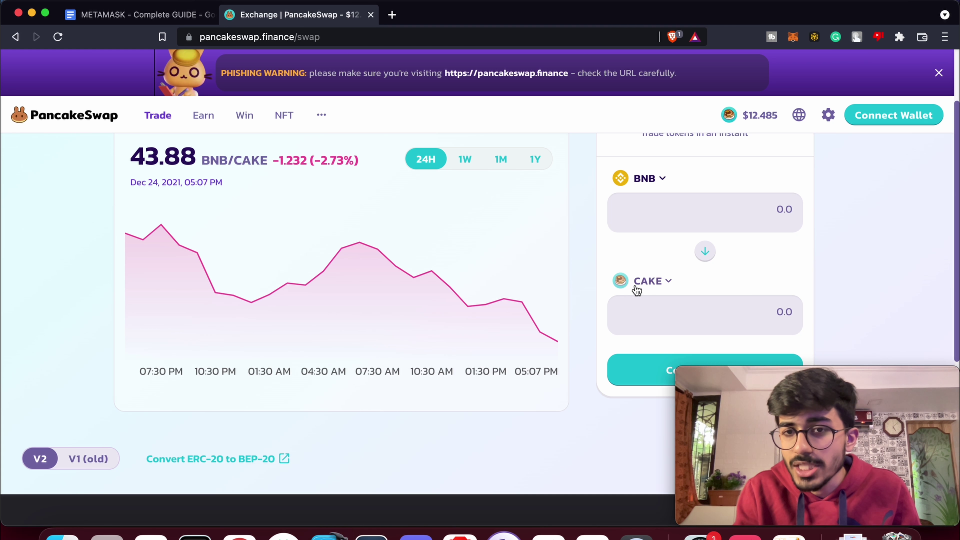
{"action": "left_click", "coordinate": [630, 287]}
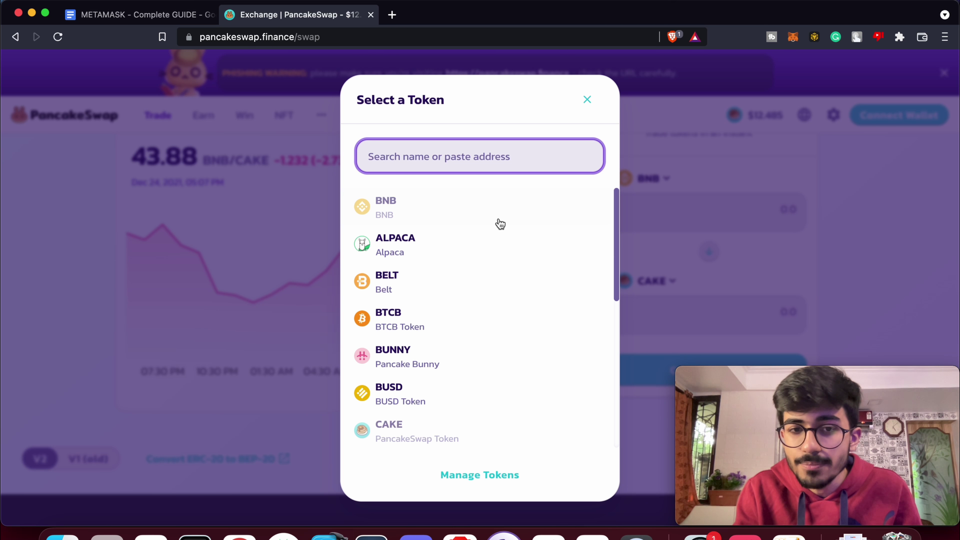
{"action": "left_click", "coordinate": [738, 301]}
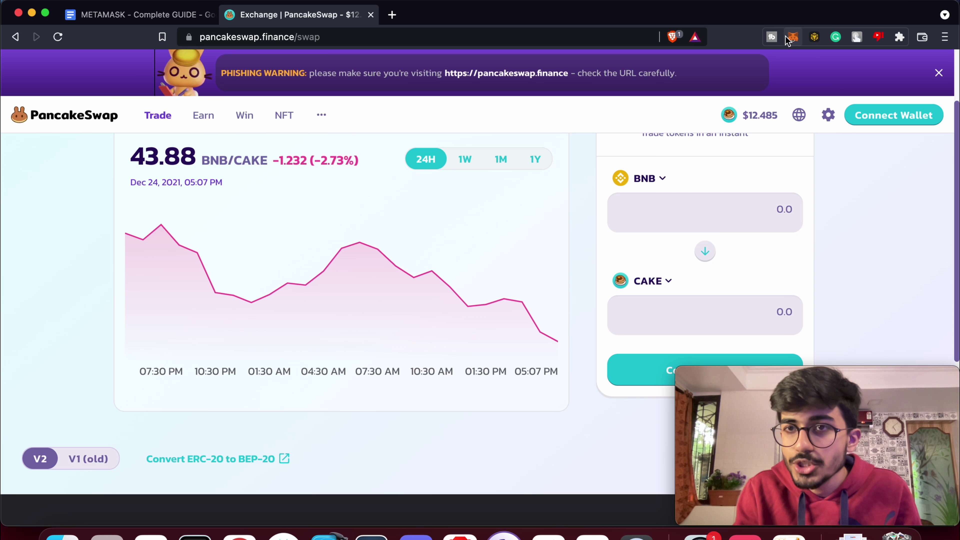
- Connect MetaMask to PancakeSwap through Connect Wallet and view the wallet's 0.1086 BNB balance
{"action": "left_click", "coordinate": [858, 253]}
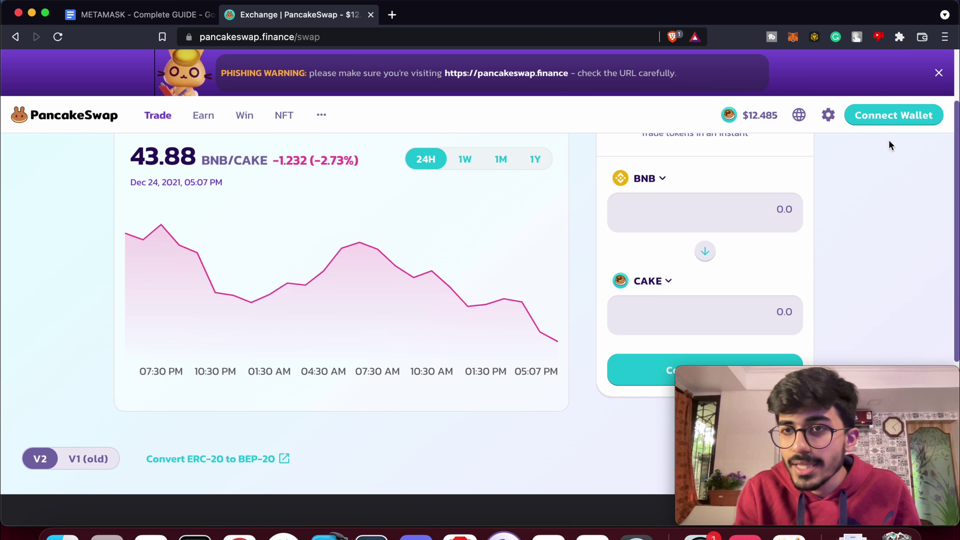
{"action": "left_click", "coordinate": [887, 116]}
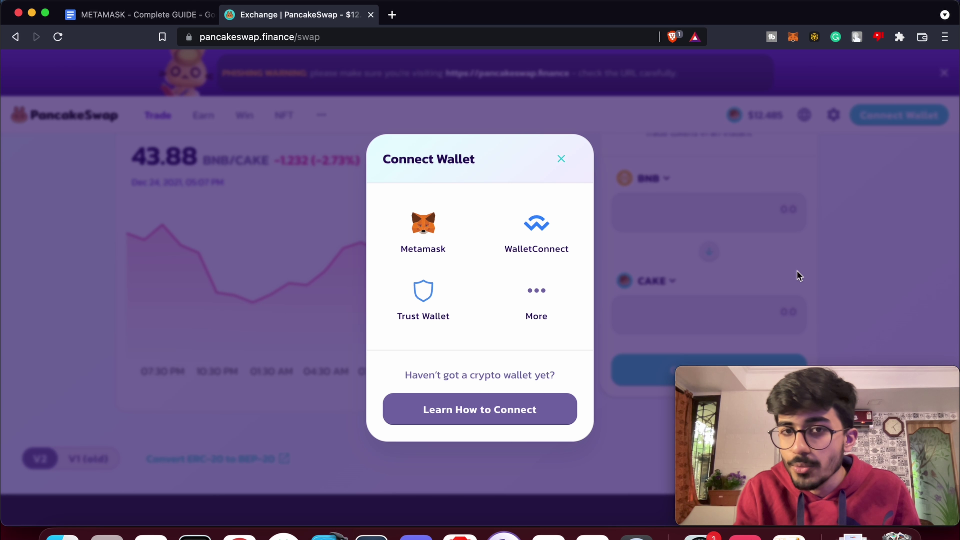
{"action": "left_click", "coordinate": [420, 228]}
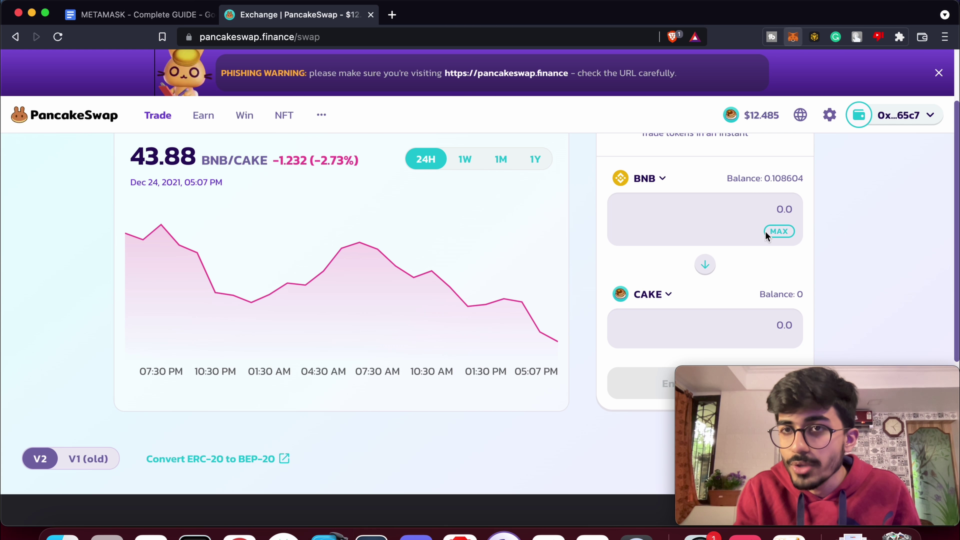
{"action": "left_click", "coordinate": [792, 37]}
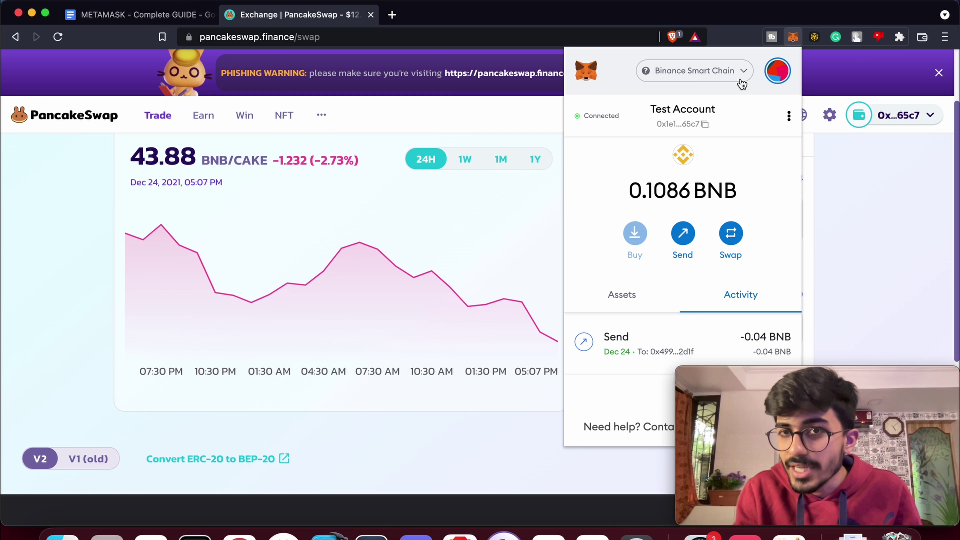
- Close the MetaMask popup and verify the swap pair stays BNB to CAKE
{"action": "left_click", "coordinate": [886, 214]}
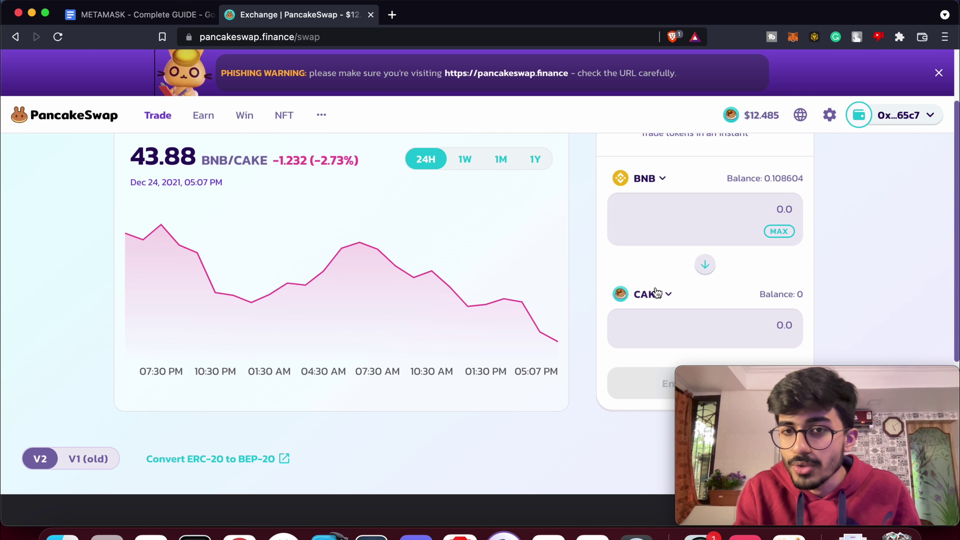
{"action": "left_click", "coordinate": [650, 178]}
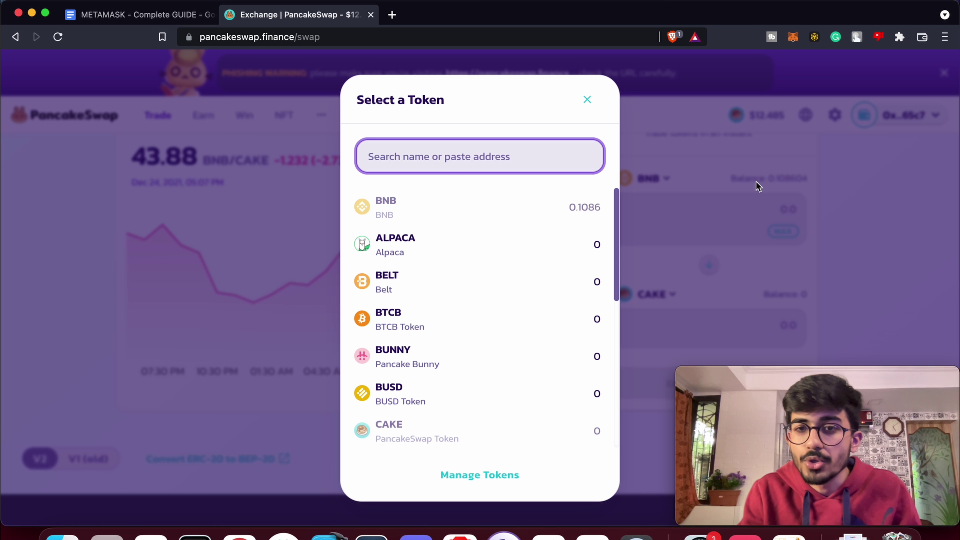
{"action": "left_click", "coordinate": [658, 212]}
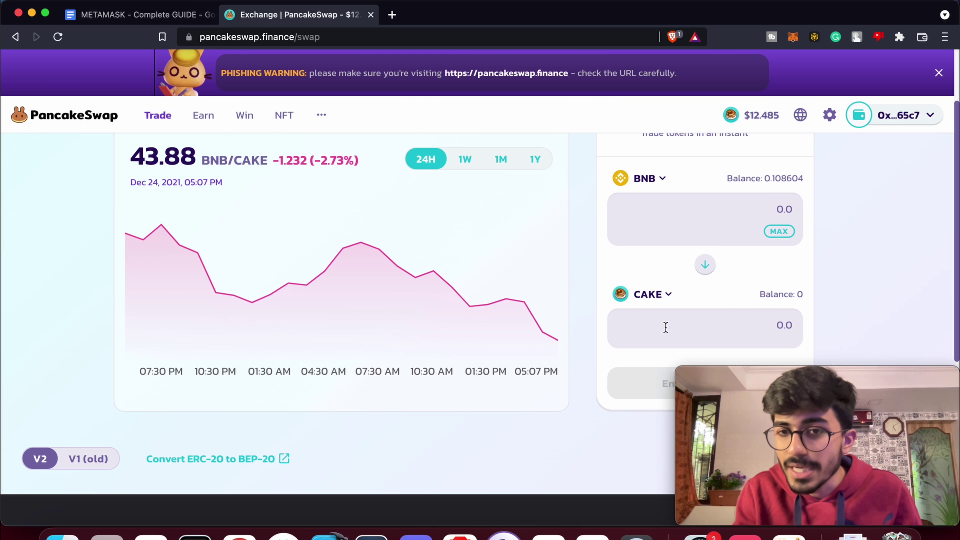
{"action": "left_click", "coordinate": [654, 296]}
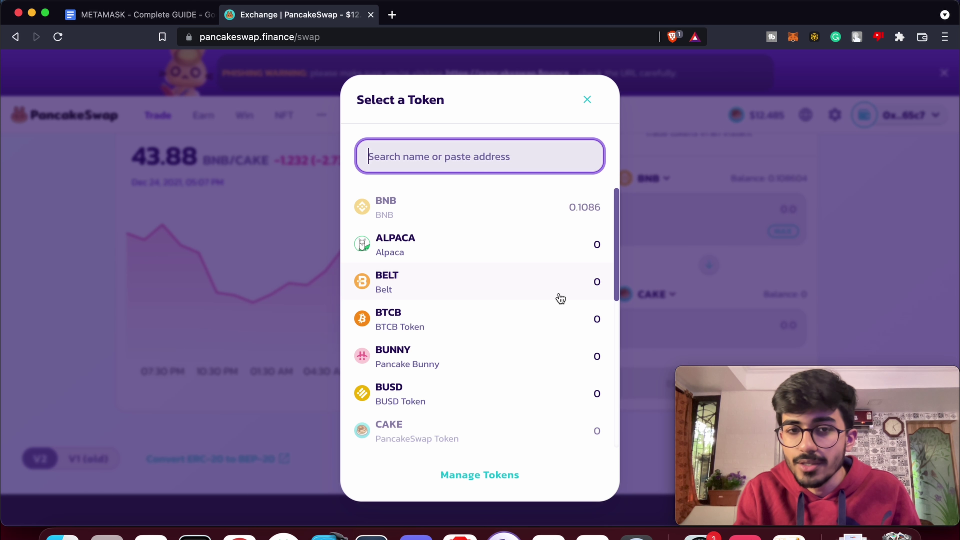
{"action": "left_click", "coordinate": [659, 241]}
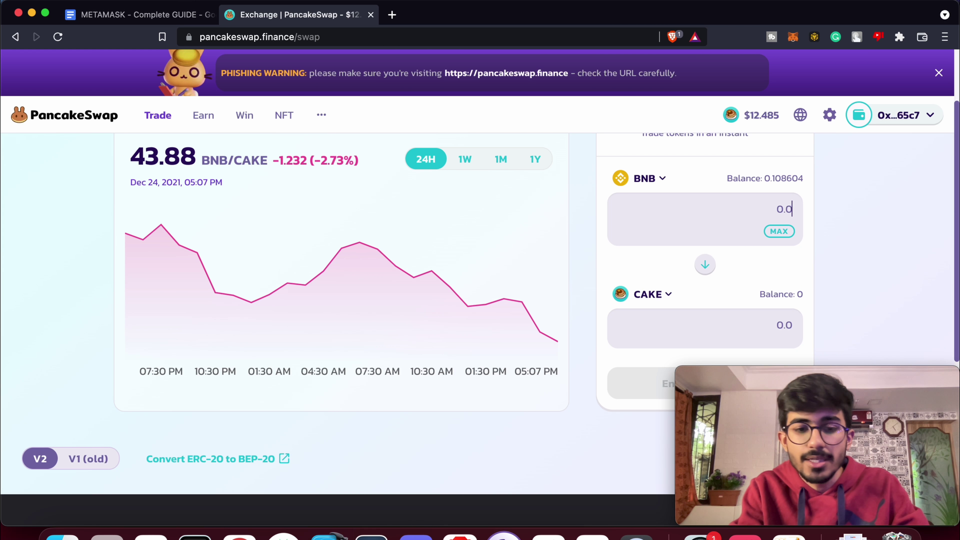
- Enter 0.04 BNB and bring up the Confirm Swap for about 1.75513 CAKE
{"action": "type", "text": "0.04"}
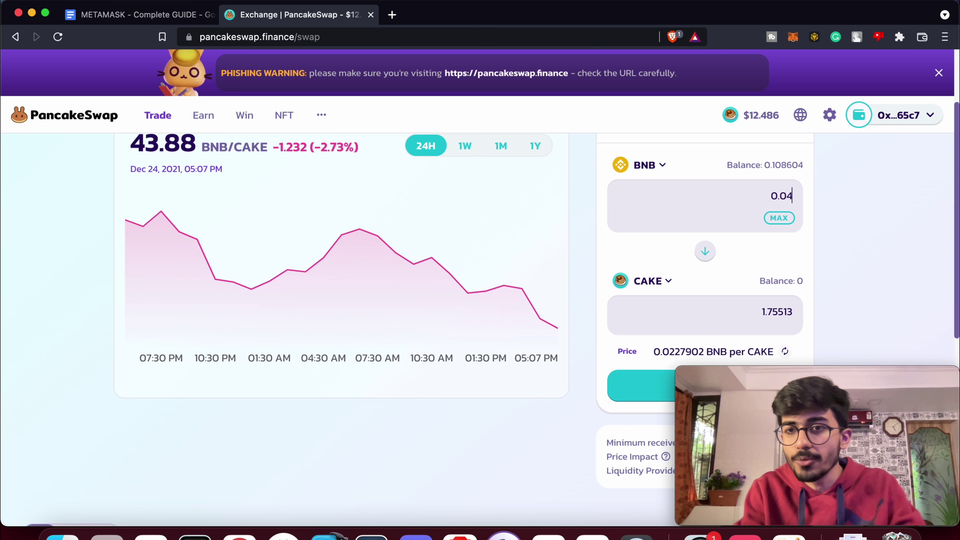
{"action": "scroll", "coordinate": [783, 314], "scroll_direction": "down", "scroll_amount": 3}
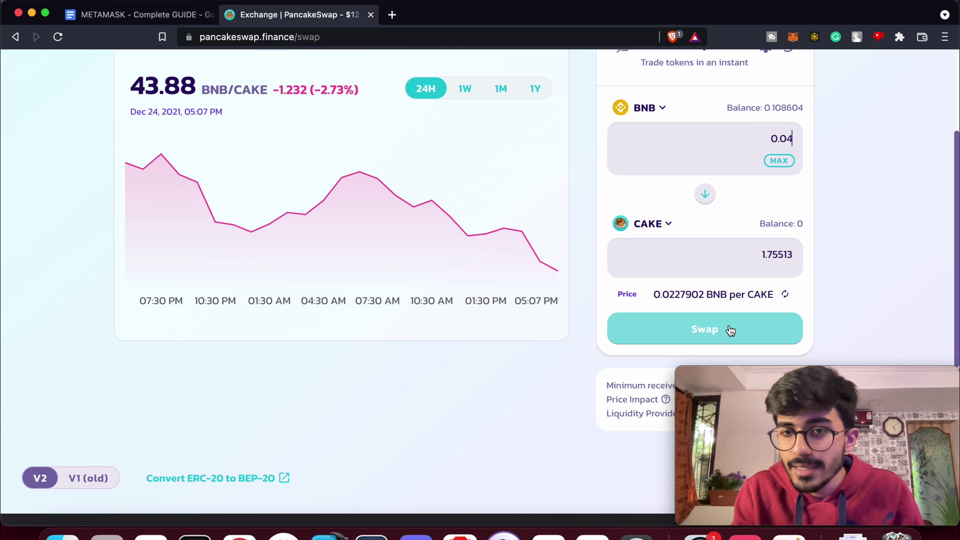
{"action": "scroll", "coordinate": [730, 326], "scroll_direction": "down", "scroll_amount": 3}
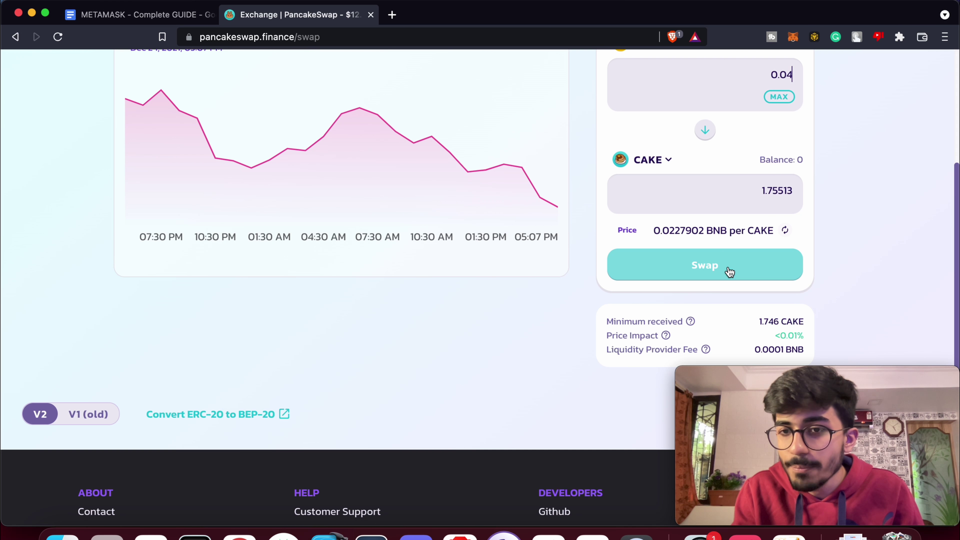
{"action": "left_click", "coordinate": [729, 272]}
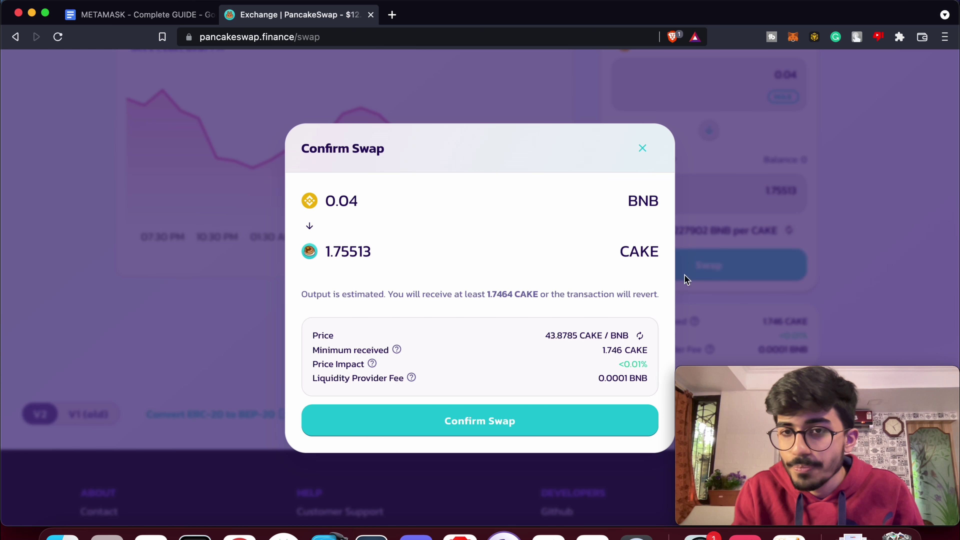
- Confirm the swap of 0.04 BNB for 1.75 CAKE and approve it in MetaMask
{"action": "left_click", "coordinate": [454, 431]}
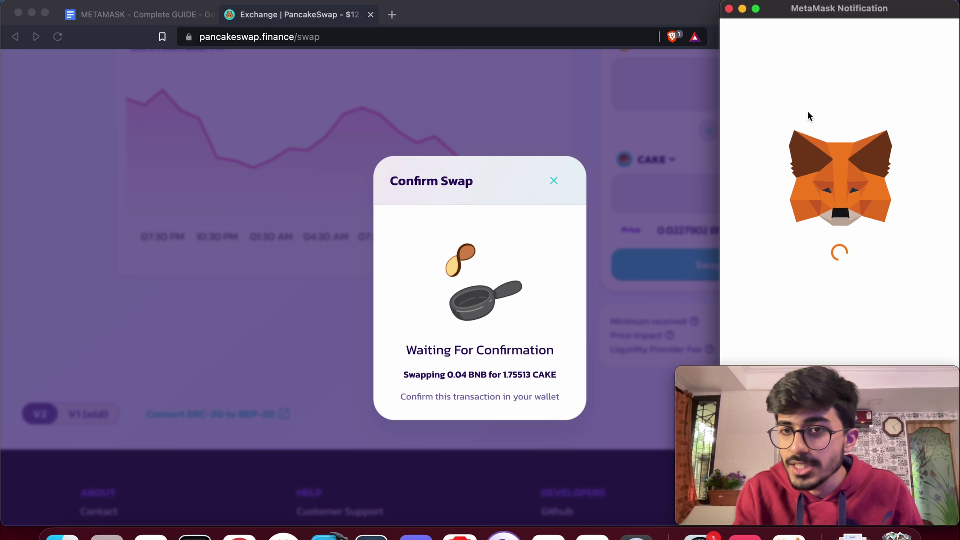
{"action": "left_click_drag", "start_coordinate": [858, 10], "coordinate": [440, 28]}
{"action": "scroll", "coordinate": [494, 423], "scroll_direction": "down", "scroll_amount": 3}
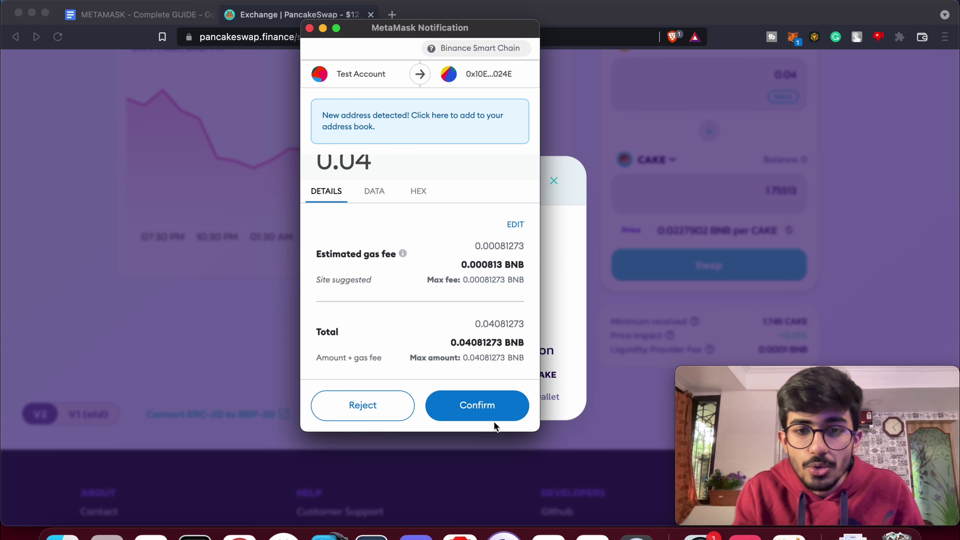
{"action": "left_click", "coordinate": [491, 407]}
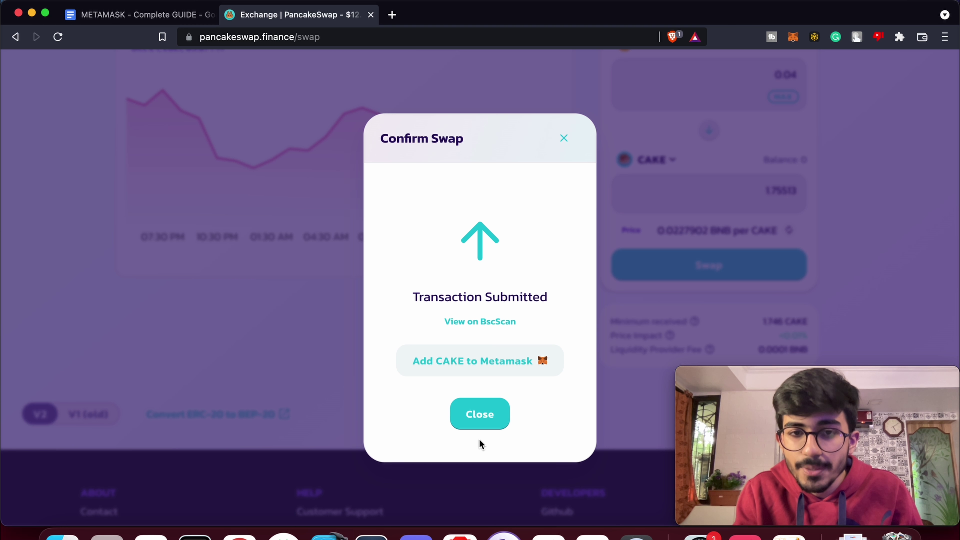
- Add the CAKE token to MetaMask from the transaction receipt
{"action": "left_click", "coordinate": [493, 366]}
{"action": "left_click_drag", "start_coordinate": [828, 17], "coordinate": [520, 18]}
{"action": "left_click", "coordinate": [577, 388]}
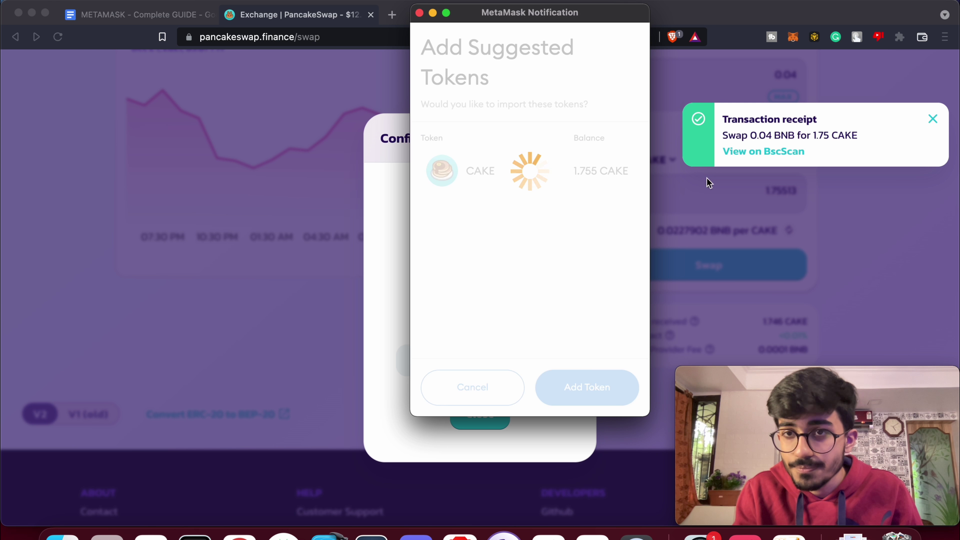
- Review the Test Account's assets in MetaMask and open the CAKE token page showing 1.755 CAKE
{"action": "left_click", "coordinate": [792, 38]}
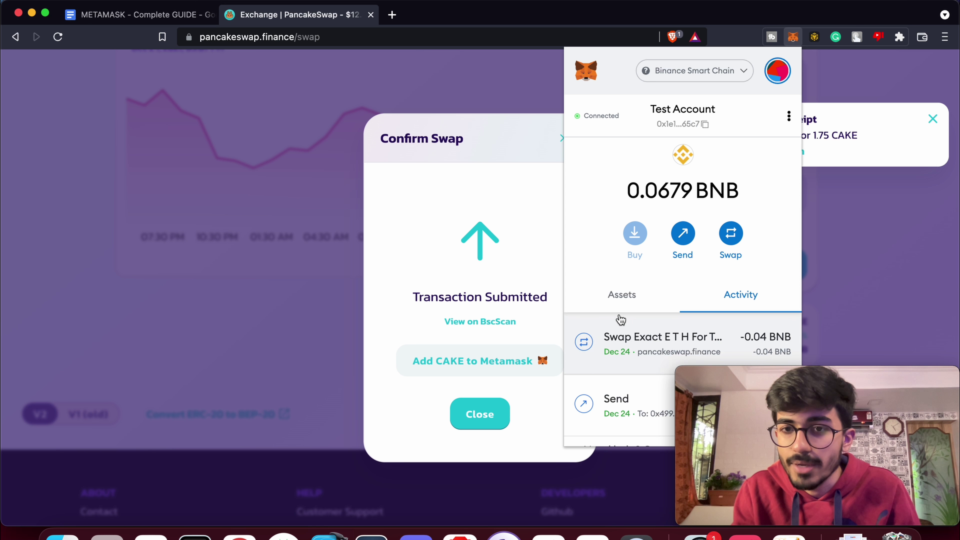
{"action": "left_click", "coordinate": [630, 301]}
{"action": "scroll", "coordinate": [622, 404], "scroll_direction": "down", "scroll_amount": 5}
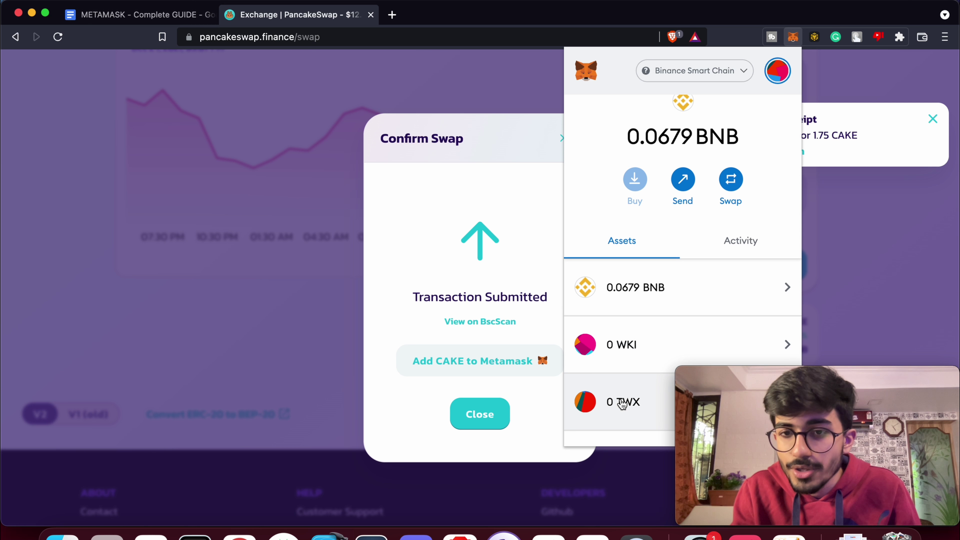
{"action": "scroll", "coordinate": [621, 404], "scroll_direction": "down", "scroll_amount": 2}
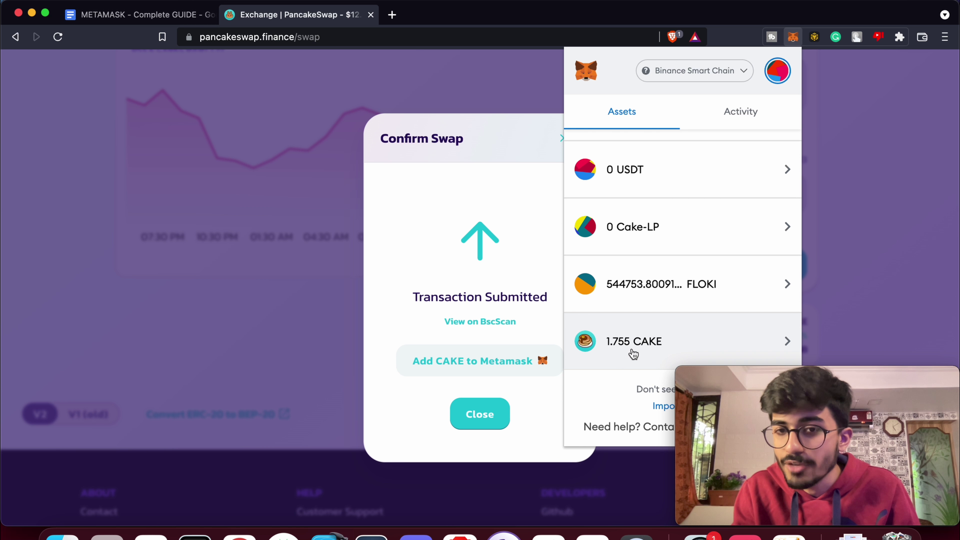
{"action": "left_click", "coordinate": [634, 354]}
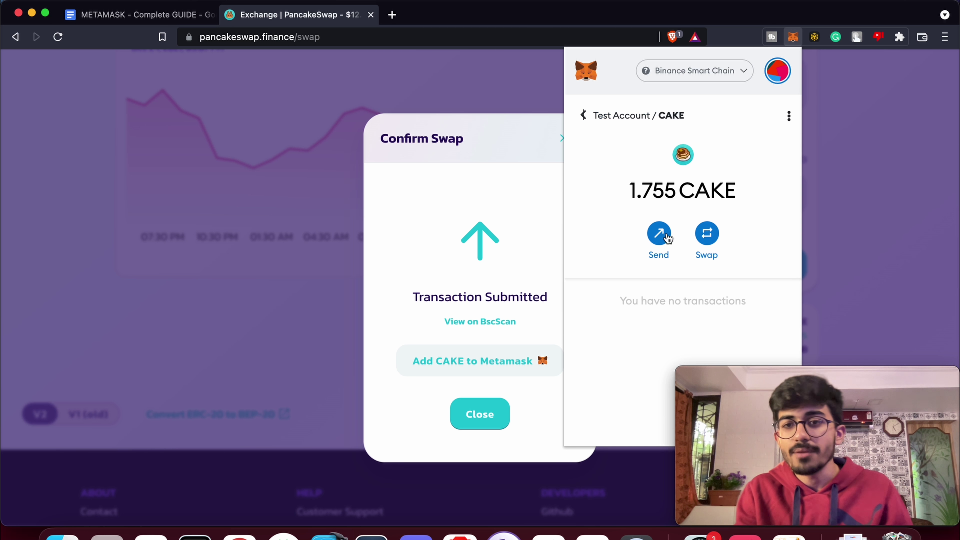